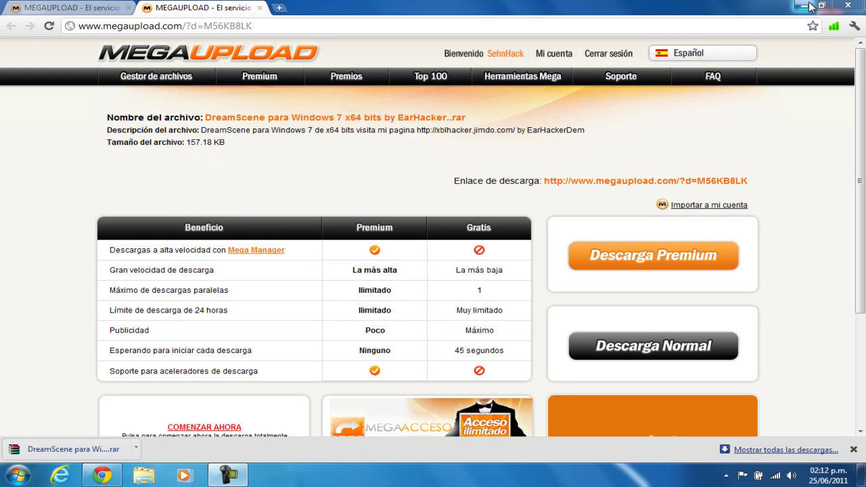
- Minimize Chrome to reveal the downloaded DreamScene archive on the desktop
click(809, 4)
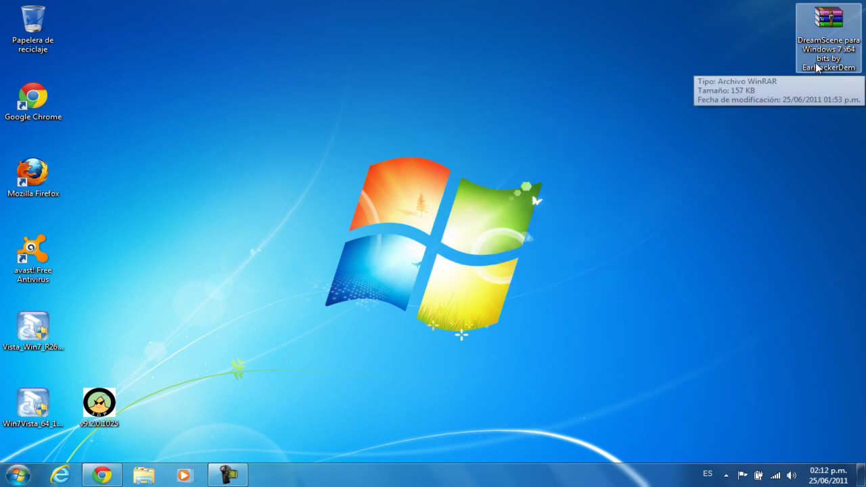
click(6, 474)
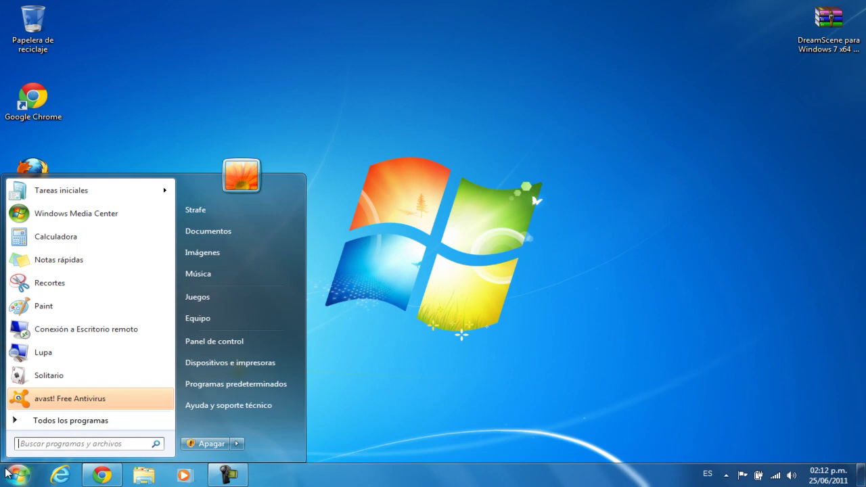
right_click(271, 314)
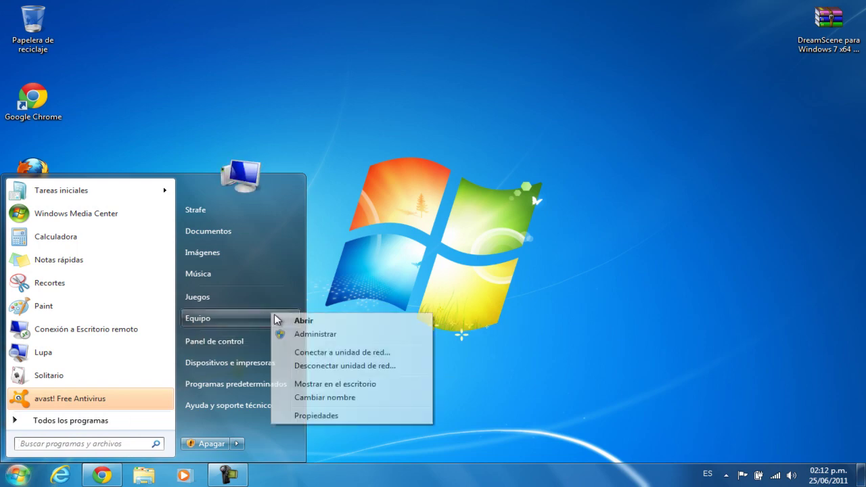
click(328, 416)
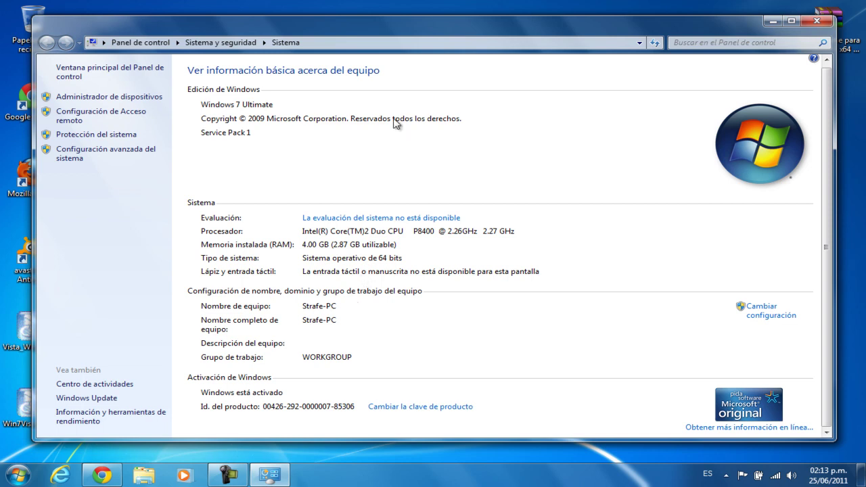
double_click(406, 25)
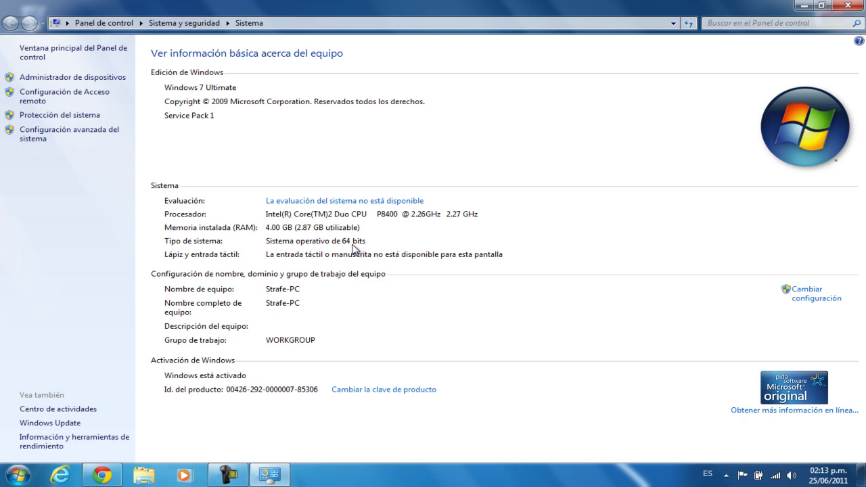
click(848, 5)
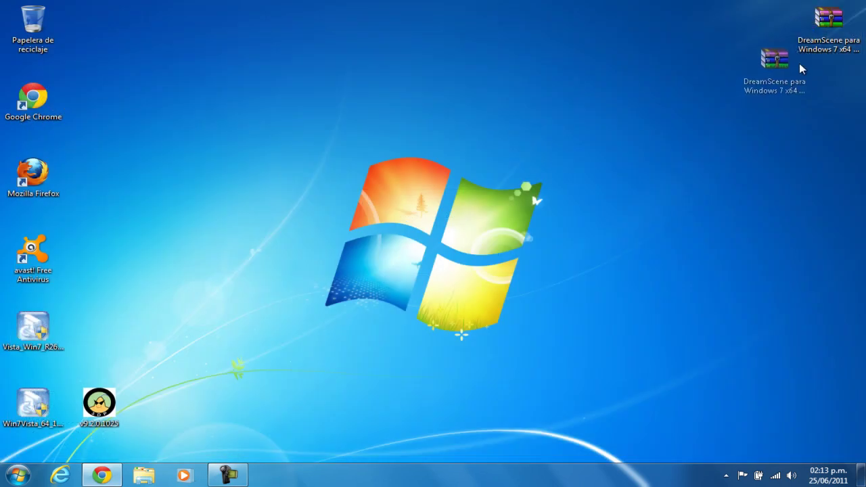
- Position the DreamScene RAR archive in the desktop's top-right corner
drag(846, 24, 811, 115)
drag(832, 43, 830, 45)
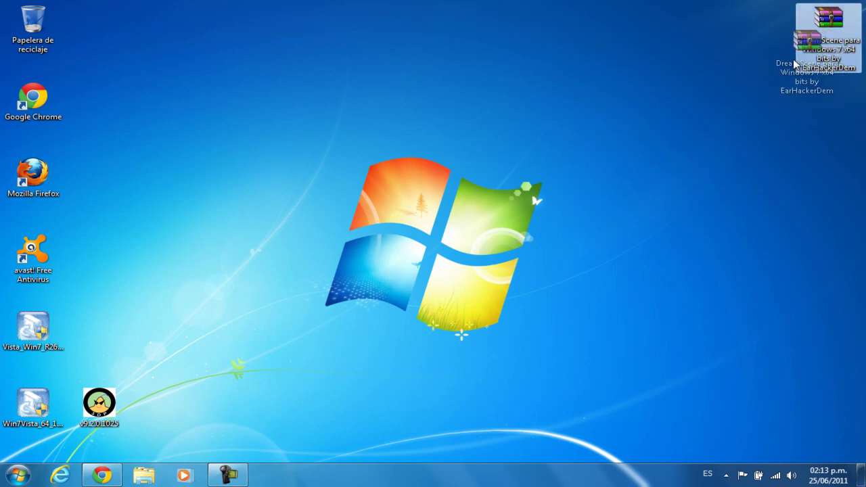
drag(795, 62, 796, 61)
click(599, 189)
click(101, 476)
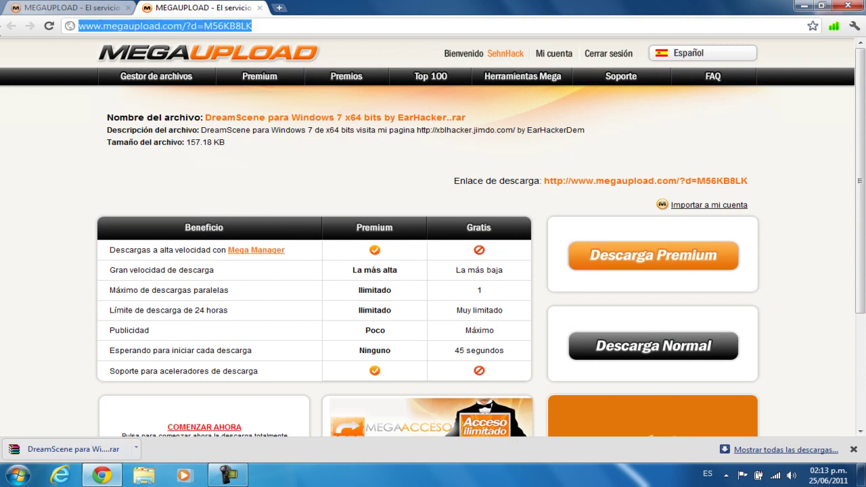
click(804, 5)
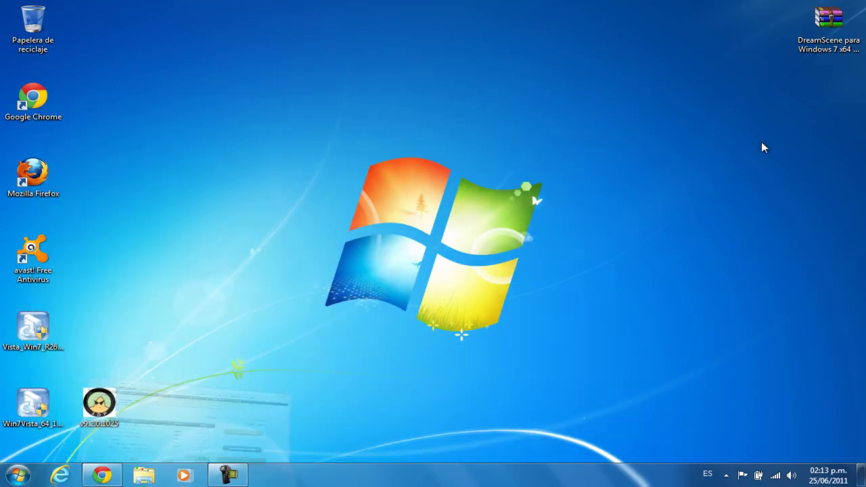
drag(771, 39, 819, 41)
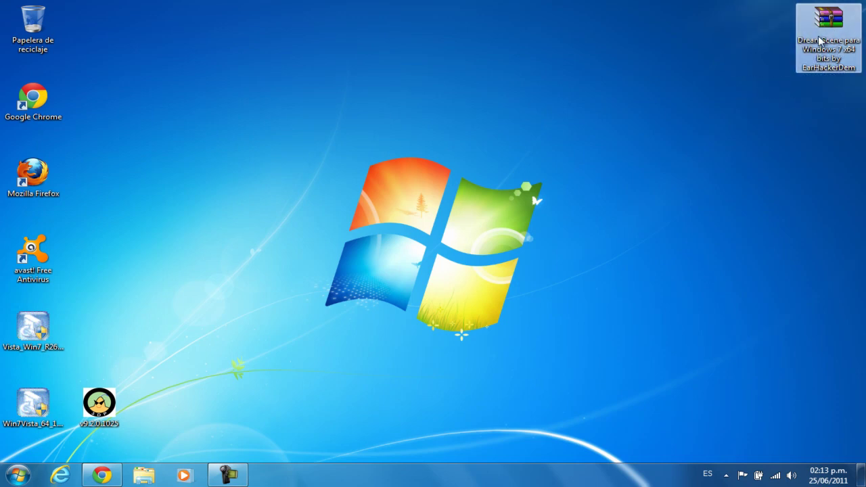
- Extract the RAR with Extraer ficheros and place the new folder beneath it
right_click(819, 41)
click(731, 69)
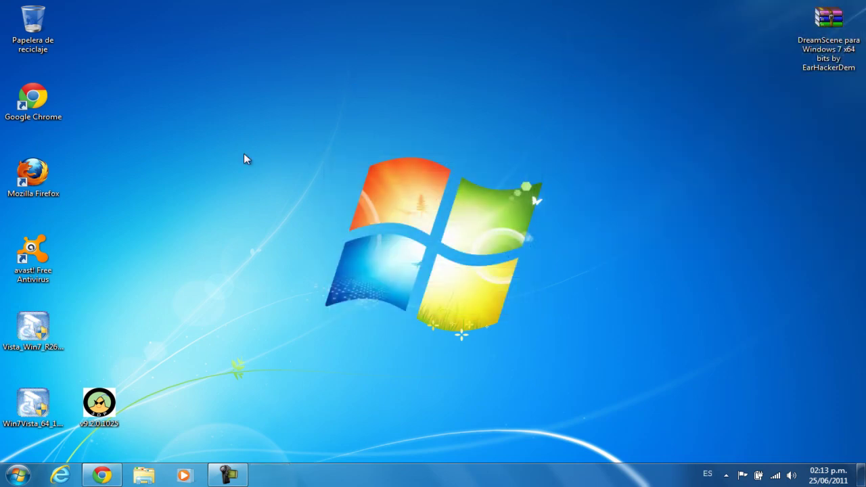
mouse_move(116, 23)
mouse_down()
mouse_move(813, 122)
mouse_move(821, 102)
mouse_up()
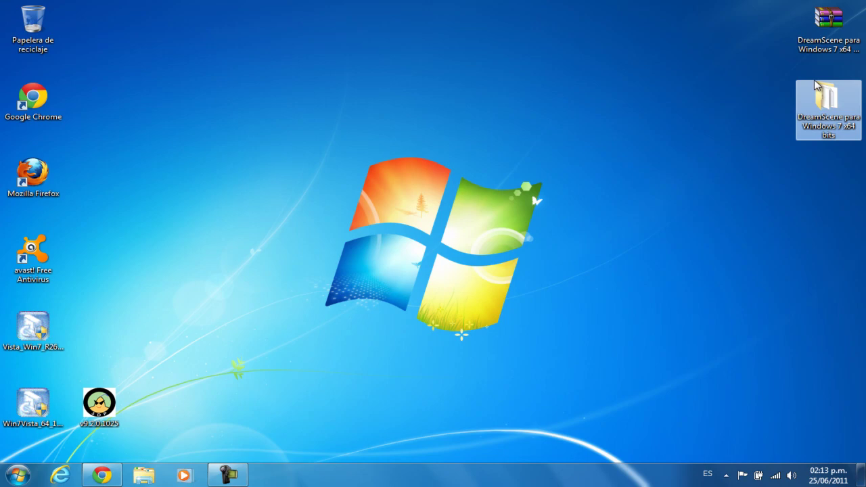
- Open the extracted DreamScene folder maximized and review the Instrucciones and DLL files
double_click(821, 102)
drag(469, 253, 352, 76)
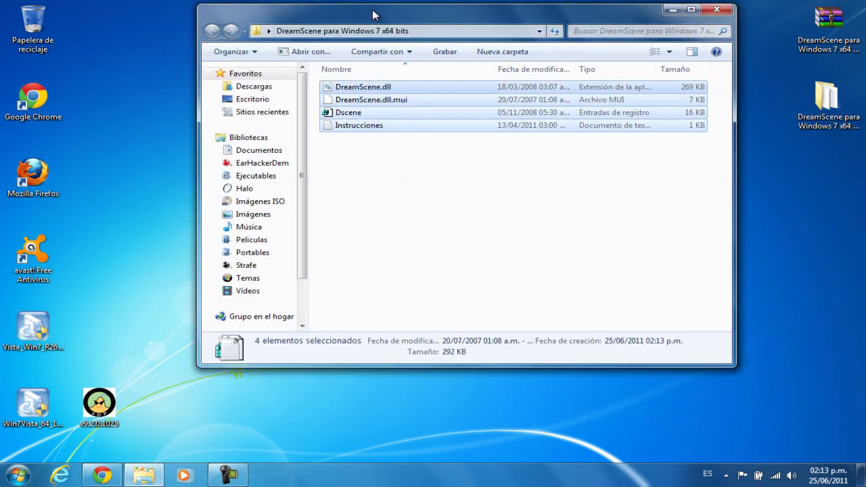
drag(376, 12, 383, 2)
click(231, 156)
click(203, 120)
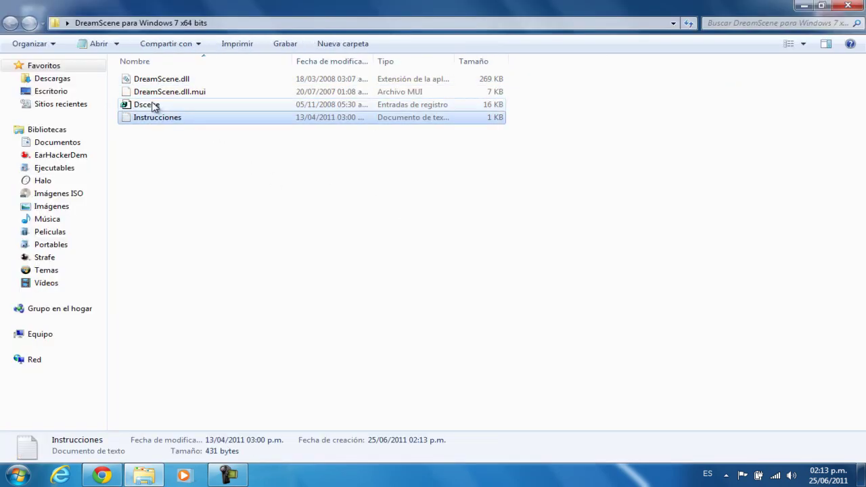
drag(569, 108, 182, 20)
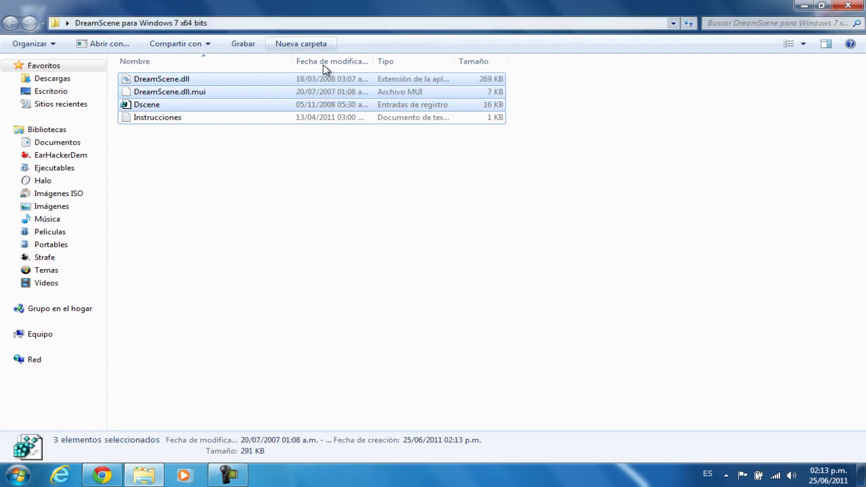
drag(547, 95, 377, 71)
click(675, 133)
drag(435, 8, 435, 27)
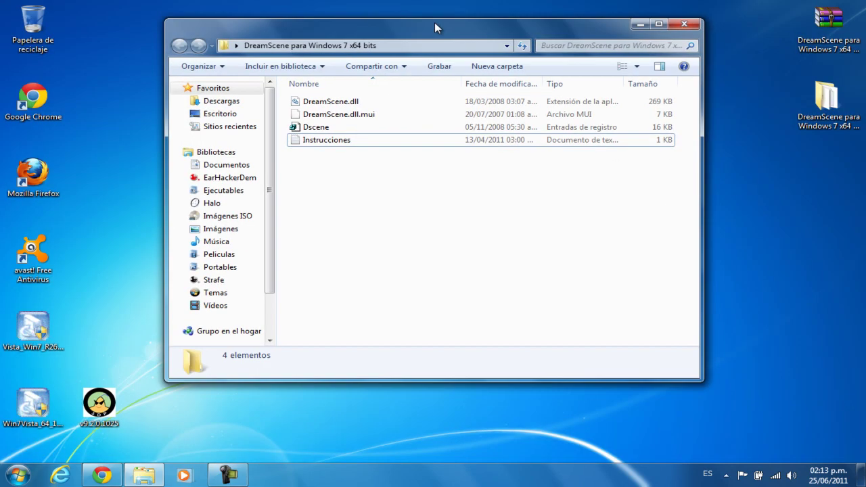
double_click(435, 27)
- Open Instrucciones in Notepad docked right, and open a drives window from Start
double_click(200, 126)
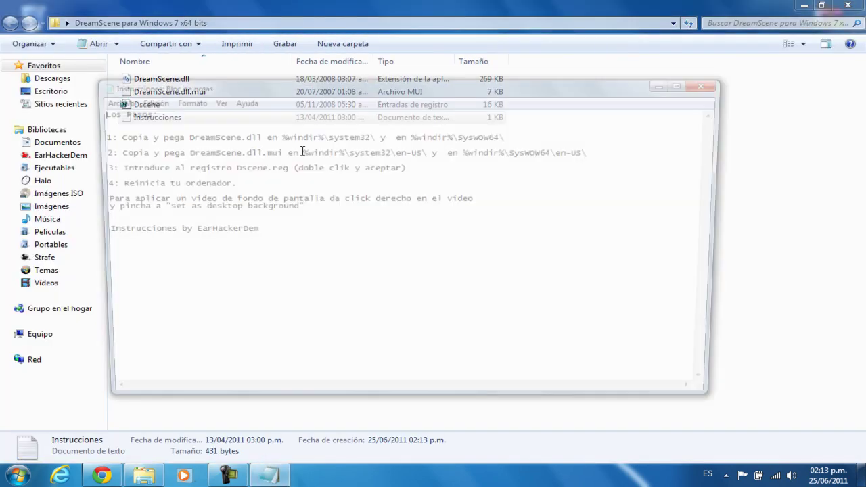
key(super+Right)
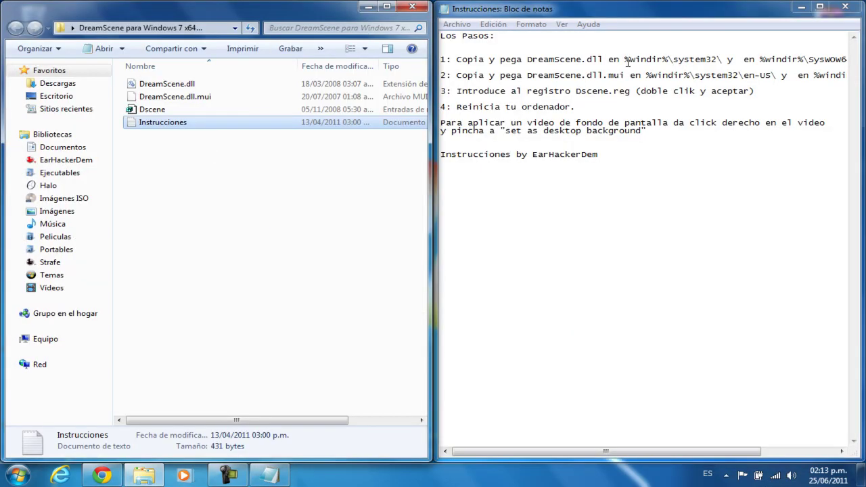
click(526, 57)
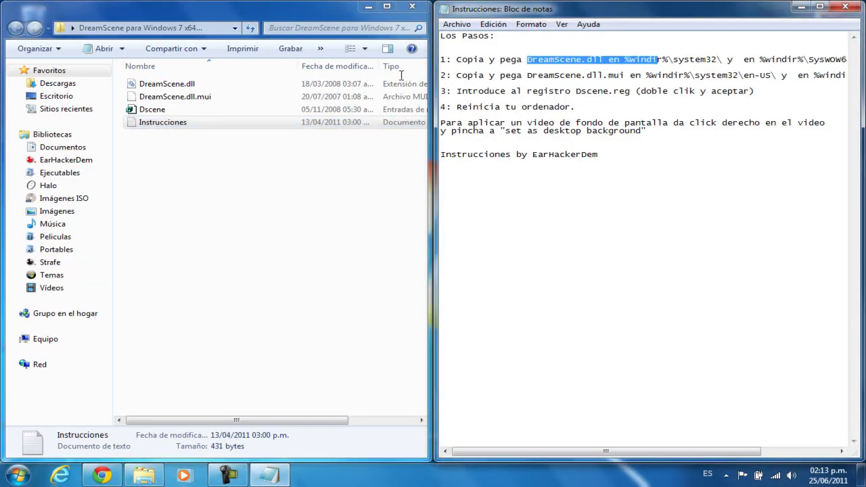
click(168, 85)
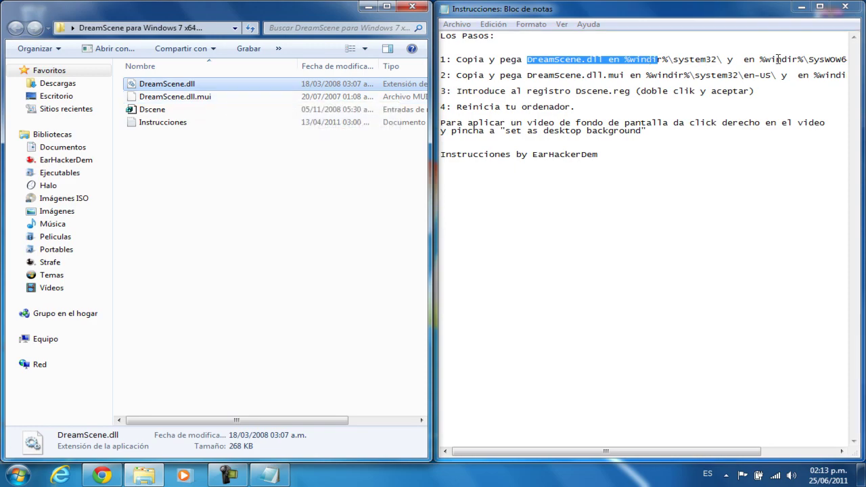
click(18, 475)
click(240, 263)
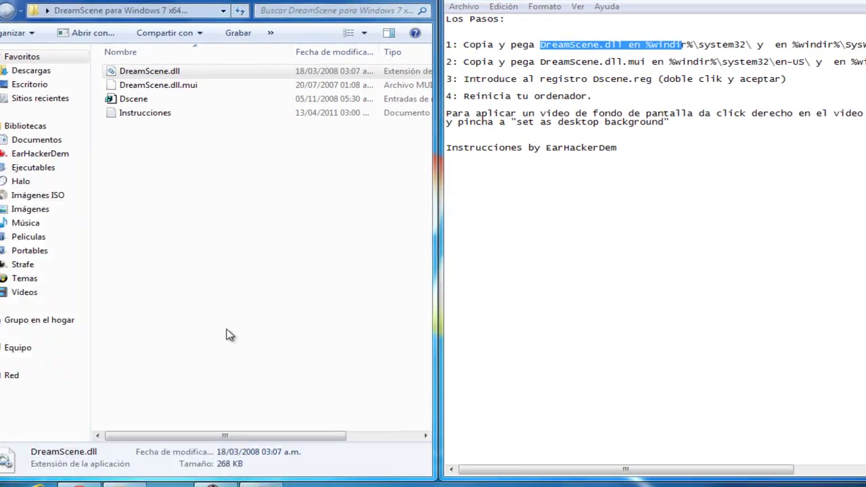
- Copy DreamScene.dll into C:\Windows\System32, granting administrator permission
double_click(398, 96)
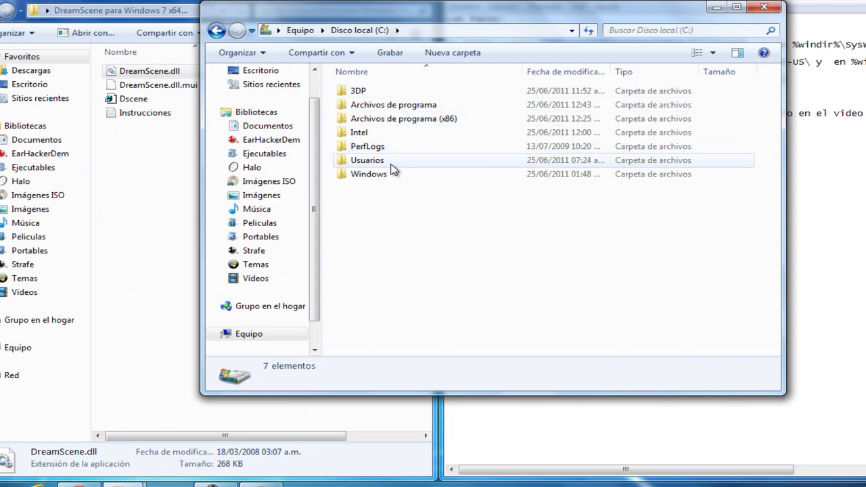
double_click(393, 176)
click(394, 177)
key(s)
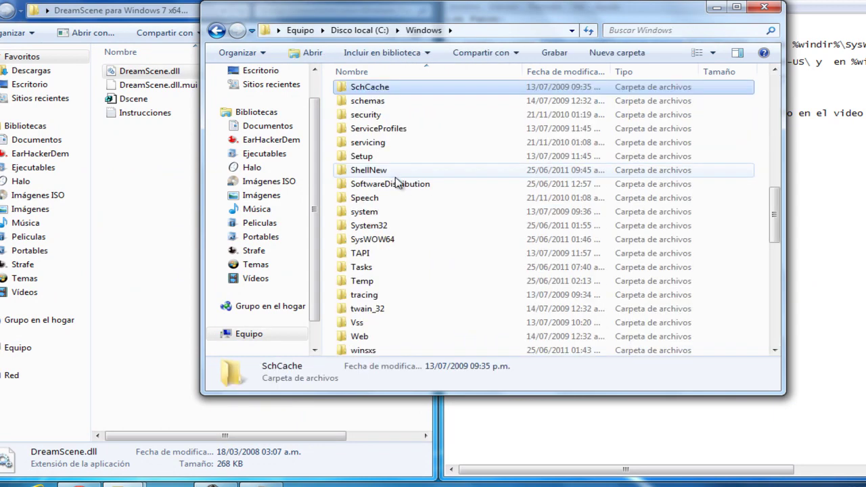
double_click(396, 229)
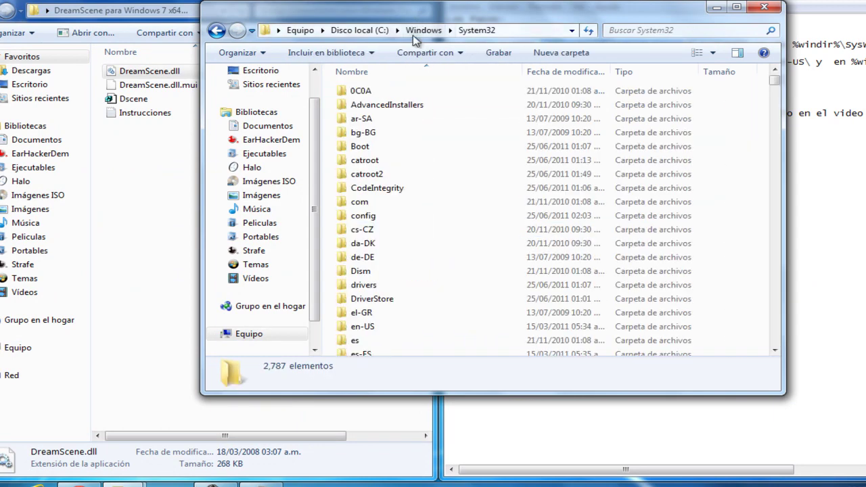
mouse_move(405, 10)
mouse_down()
mouse_move(362, 128)
mouse_move(353, 101)
mouse_up()
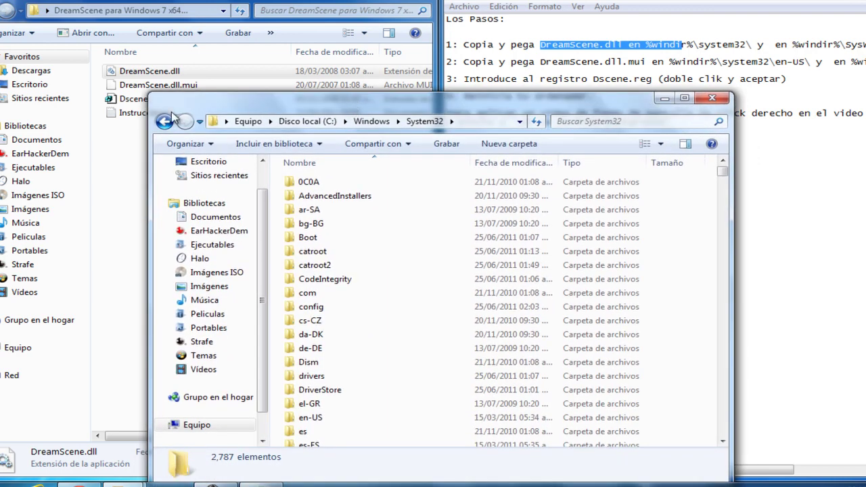
drag(151, 71, 279, 229)
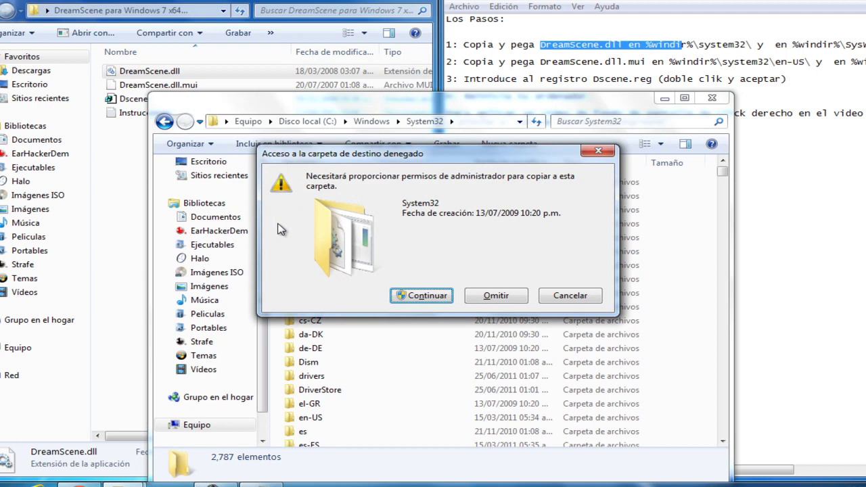
click(402, 296)
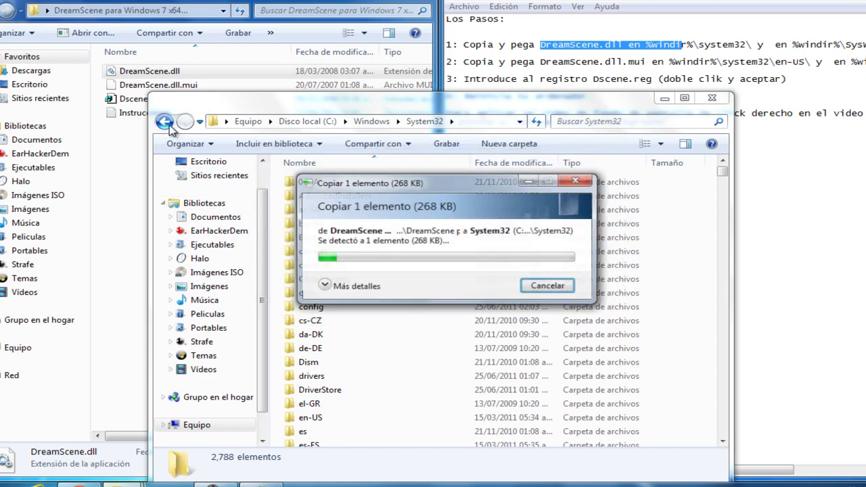
- Copy DreamScene.dll into C:\Windows\SysWOW64 and bring the instructions notes forward
click(166, 123)
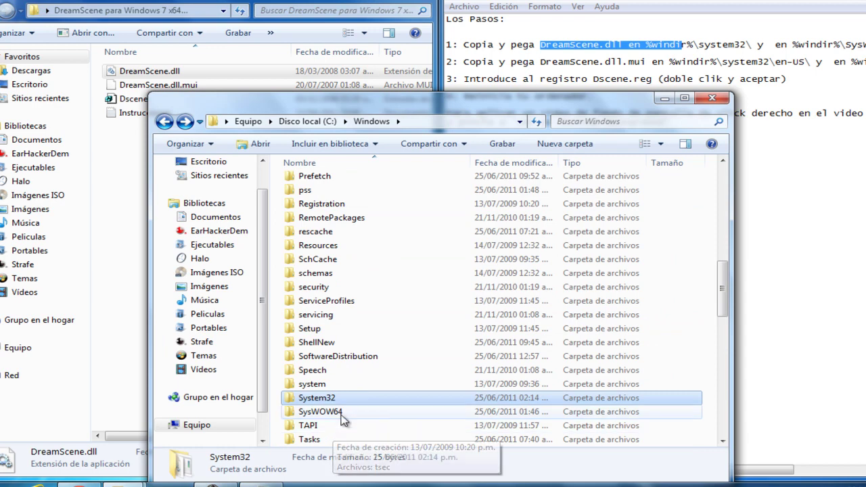
double_click(319, 412)
mouse_move(149, 71)
mouse_down()
mouse_move(294, 241)
mouse_move(277, 231)
mouse_up()
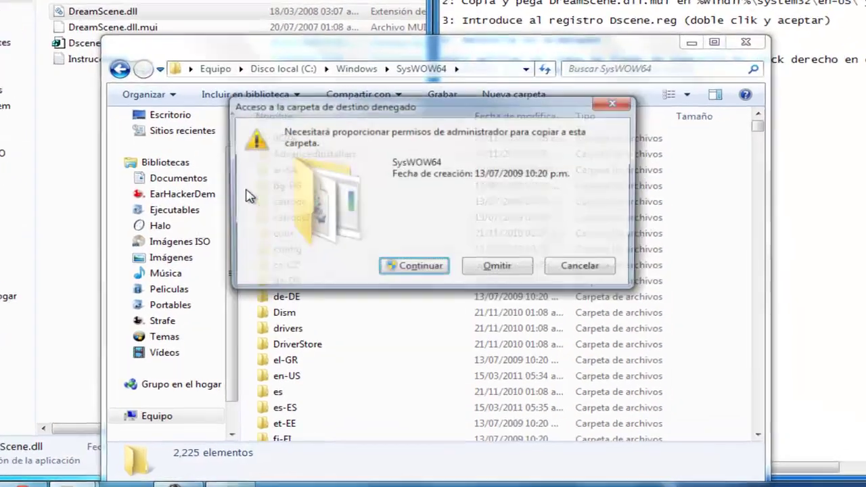
click(406, 252)
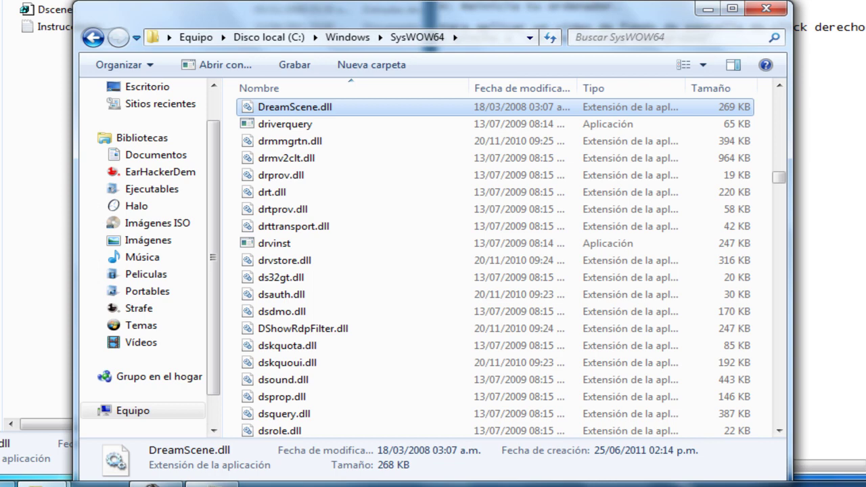
click(829, 2)
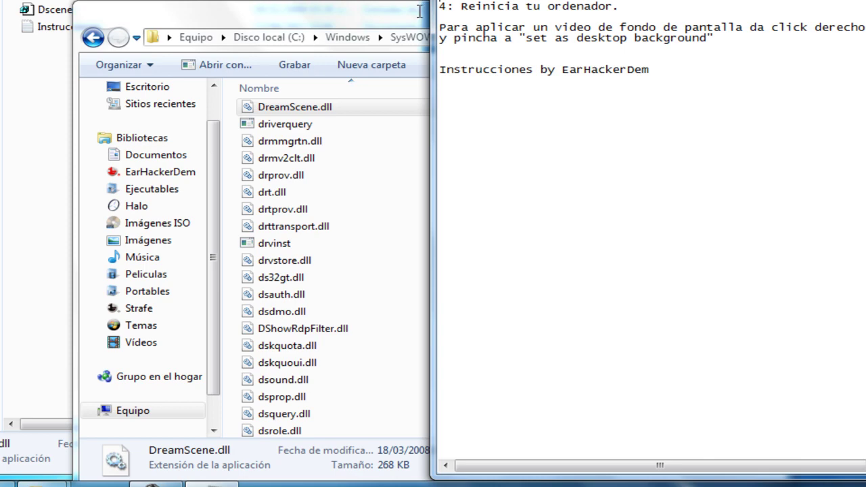
- Copy DreamScene.dll.mui into System32\en-US, granting administrator permission
click(266, 20)
click(102, 35)
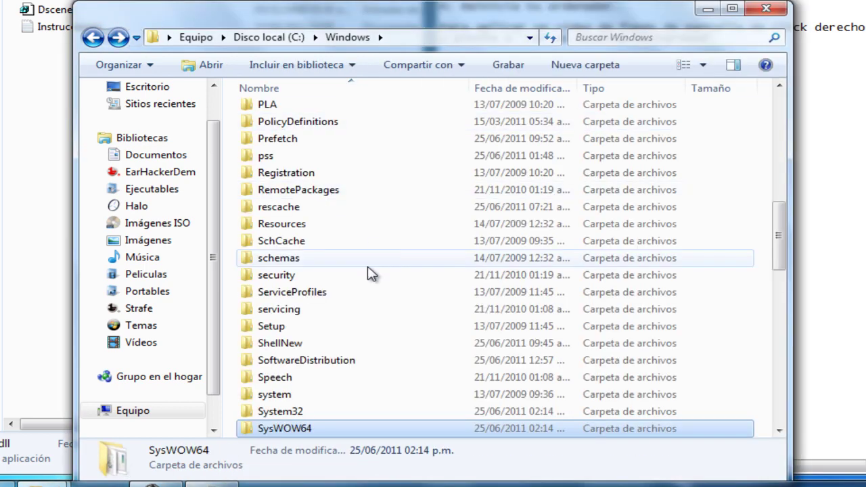
click(274, 412)
double_click(275, 412)
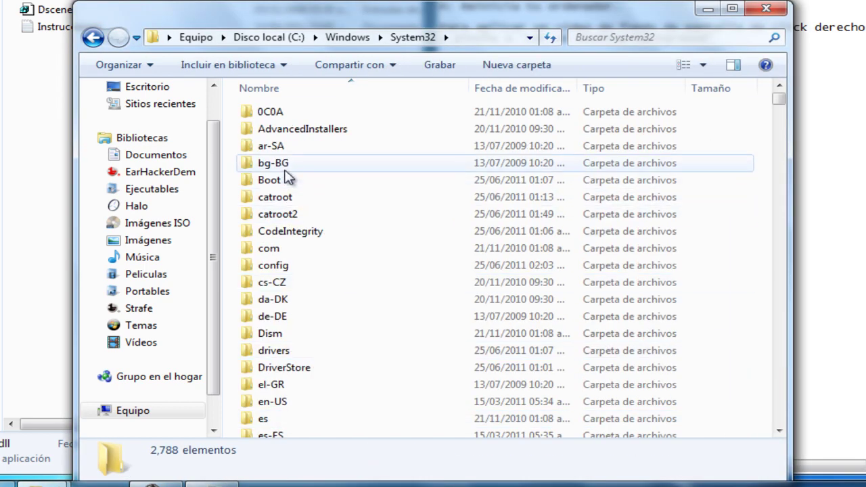
key(e)
scroll(330, 374, down, 1)
double_click(325, 369)
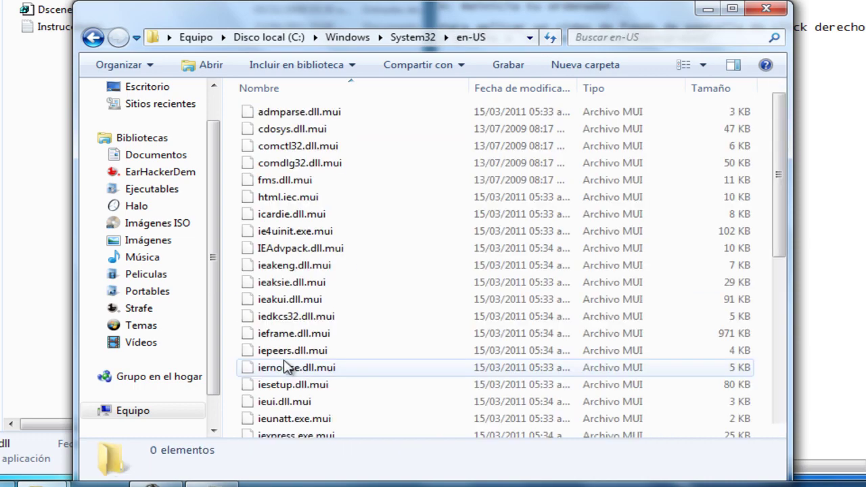
click(53, 3)
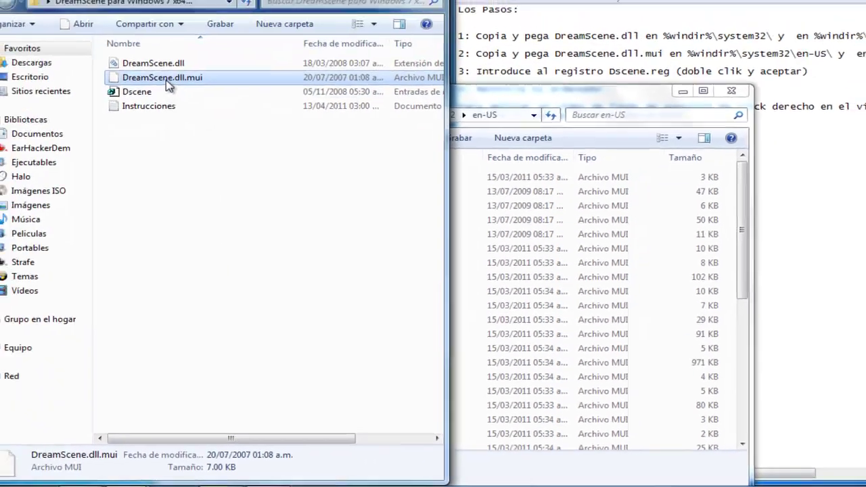
mouse_move(177, 101)
mouse_down()
mouse_move(271, 140)
mouse_move(251, 112)
mouse_move(508, 218)
mouse_up()
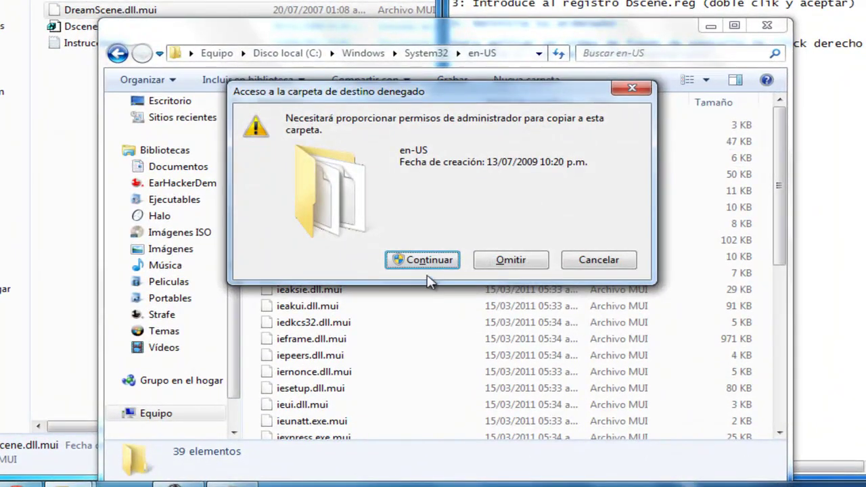
click(427, 261)
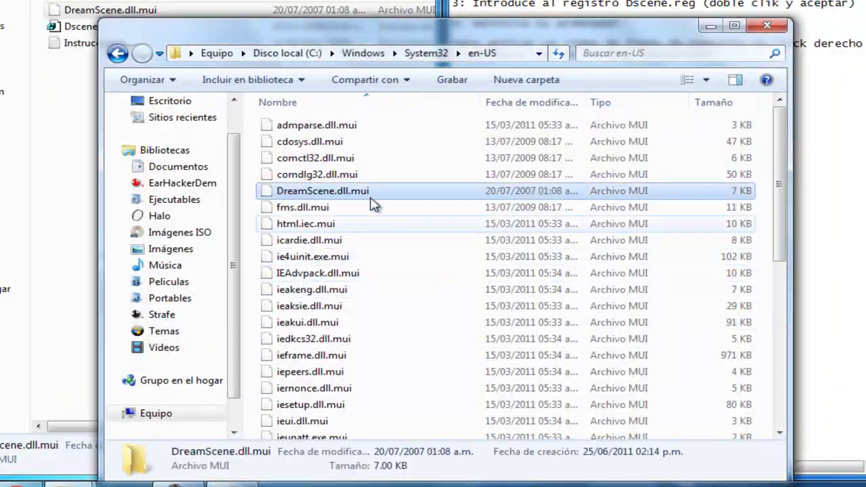
- Copy DreamScene.dll.mui into SysWOW64\en-US, then close the en-US and notes windows
click(117, 53)
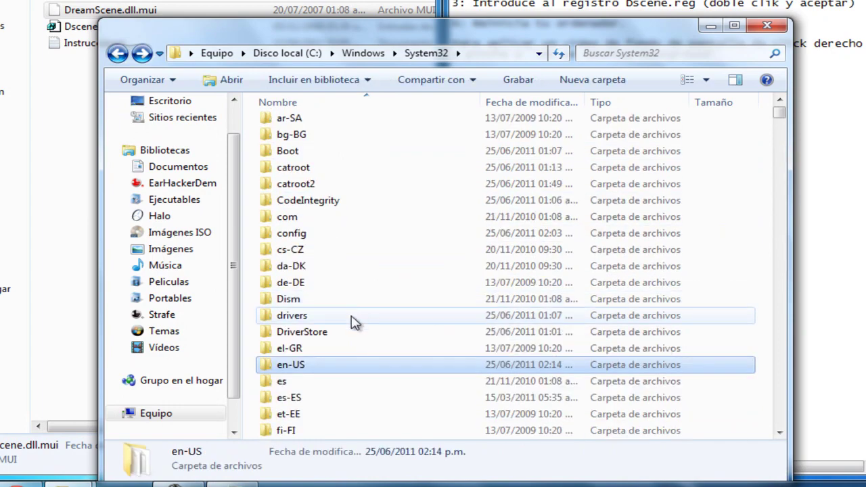
click(117, 53)
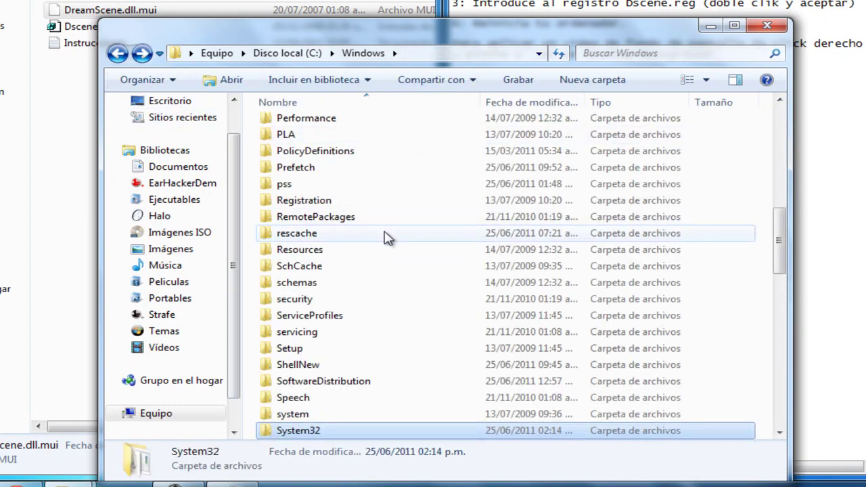
scroll(380, 284, down, 2)
click(318, 349)
double_click(318, 348)
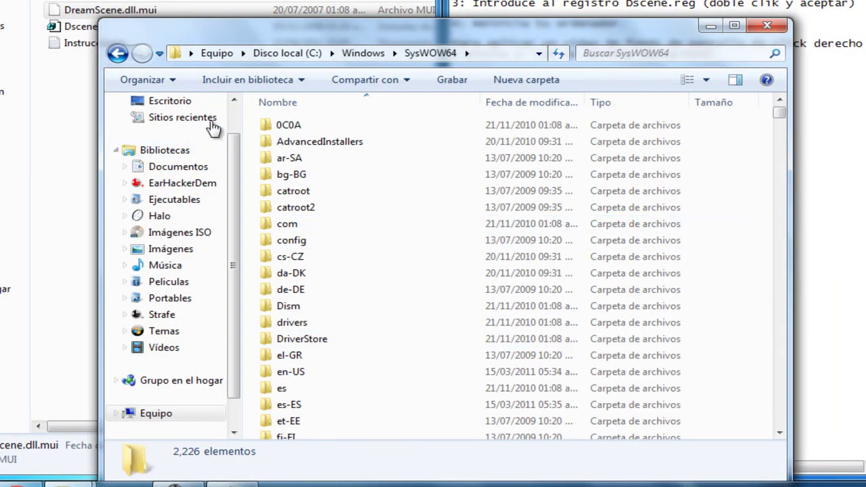
click(302, 191)
double_click(292, 372)
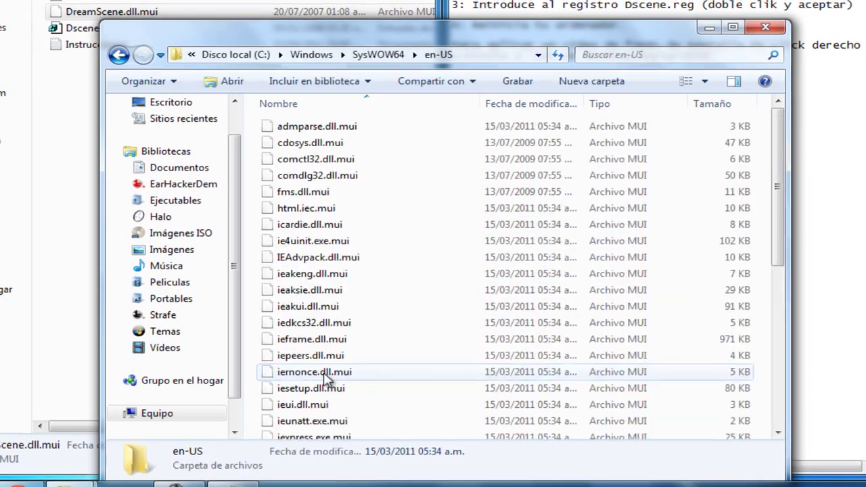
drag(183, 42, 232, 130)
drag(174, 97, 364, 251)
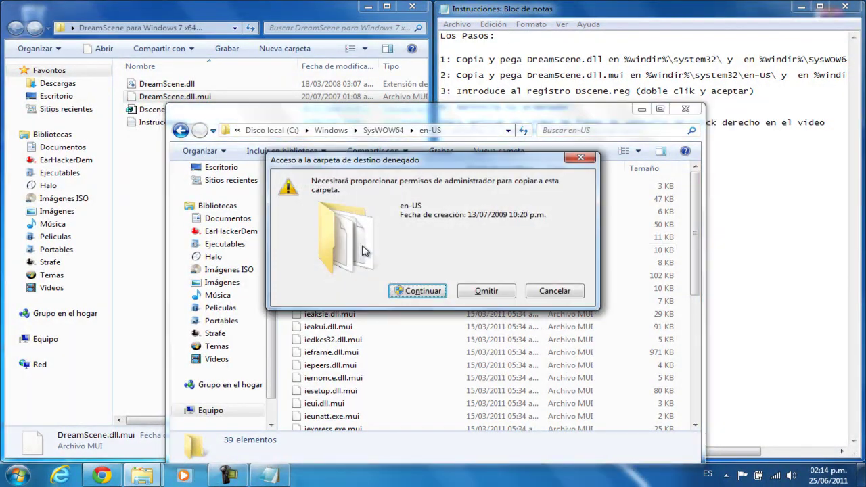
click(398, 289)
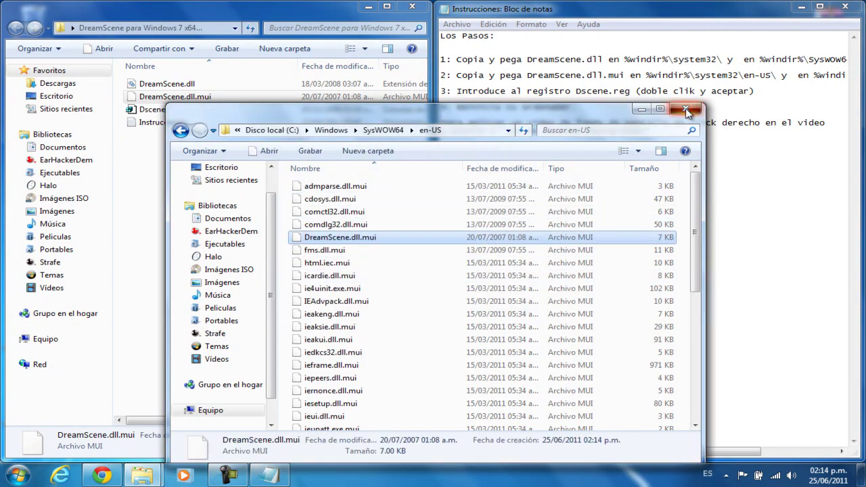
click(685, 110)
click(844, 7)
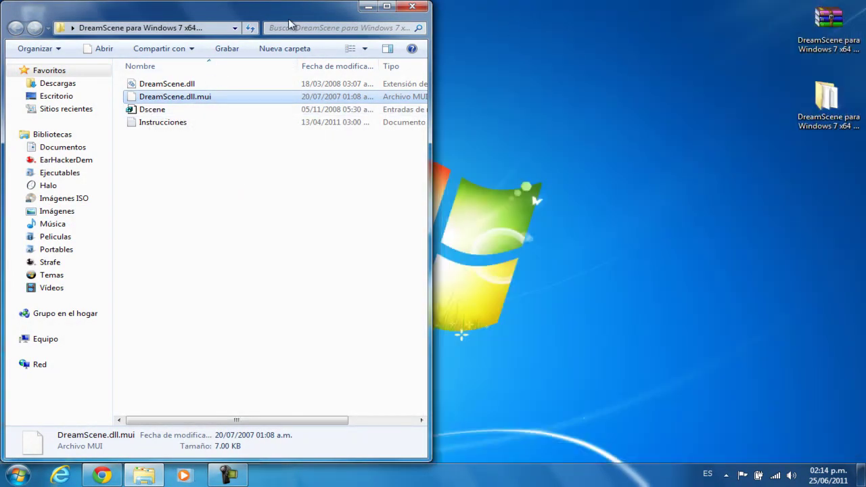
- Merge Dscene.reg into the registry, accepting the warning (Sí) and success message (Aceptar)
click(386, 6)
click(159, 106)
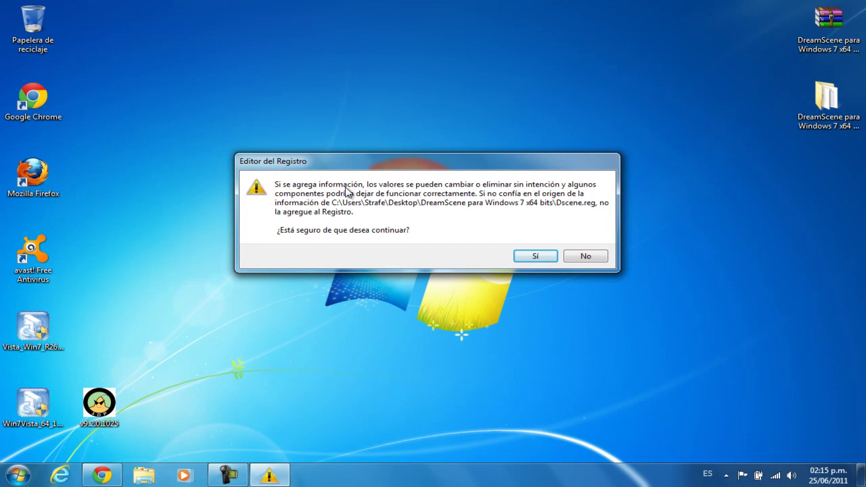
click(535, 259)
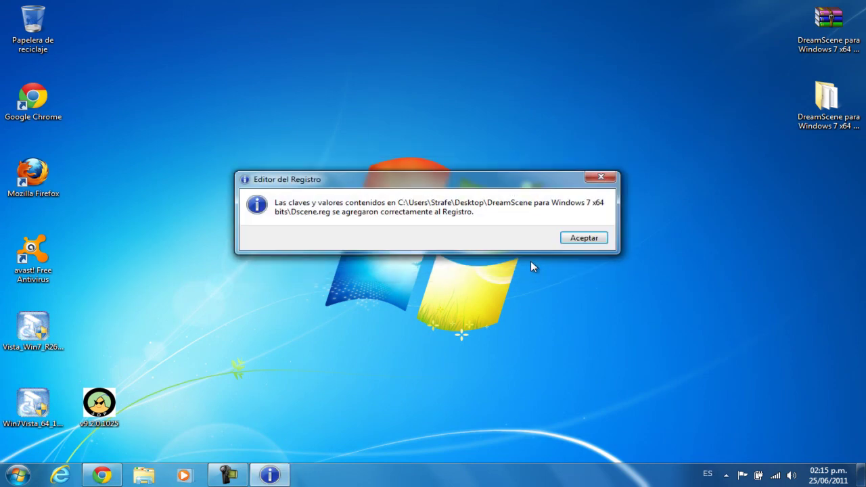
click(576, 243)
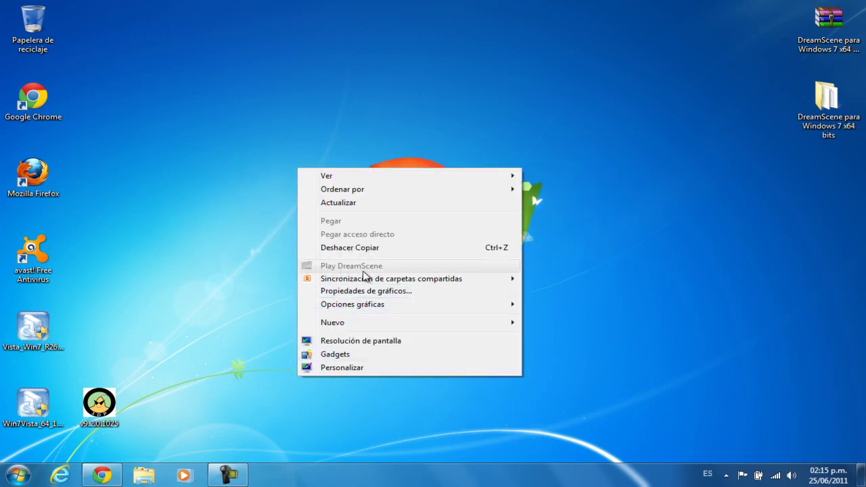
- Open the Vídeos library, then the Temas library in Explorer
click(150, 476)
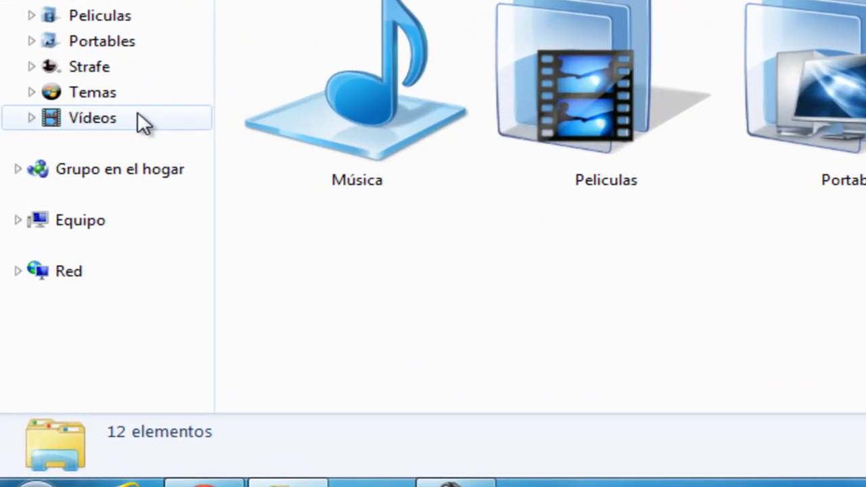
click(111, 181)
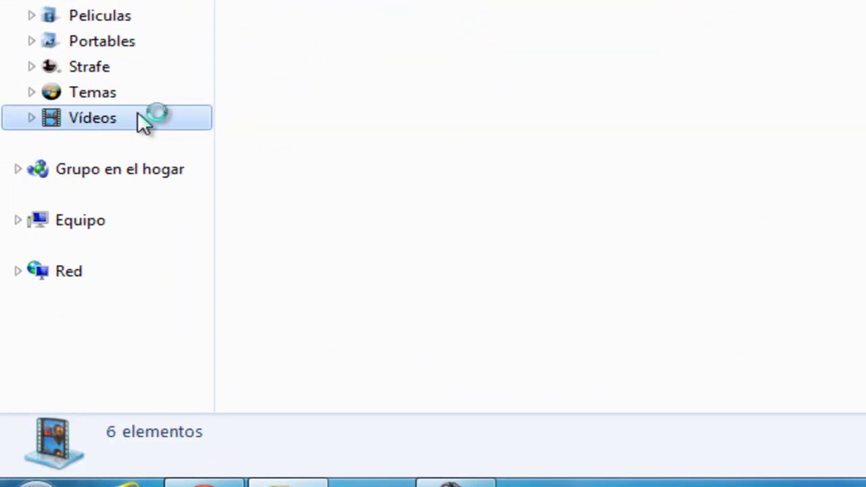
click(134, 88)
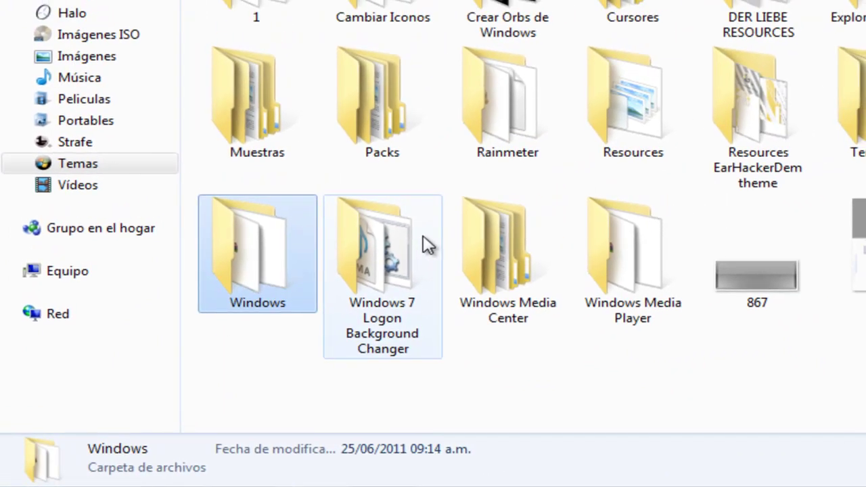
- Browse Todos los programas, peeking at Microsoft Office and avast! groups, then close Start
key(super)
click(97, 415)
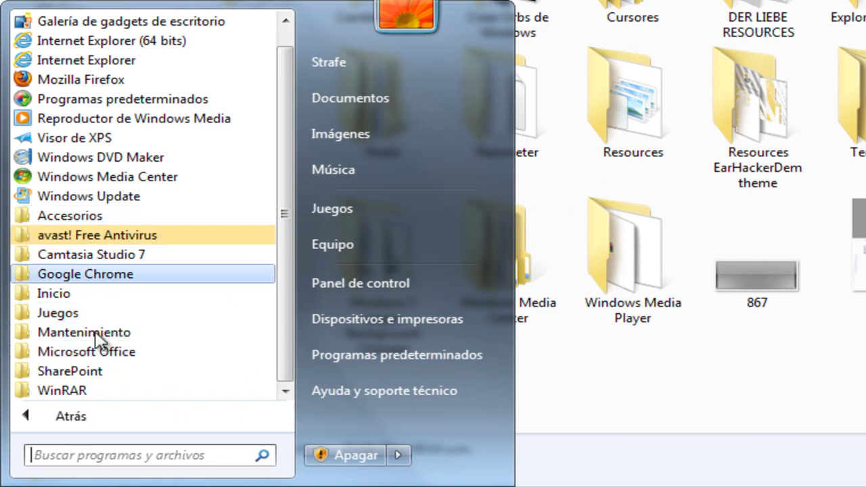
click(118, 352)
click(122, 177)
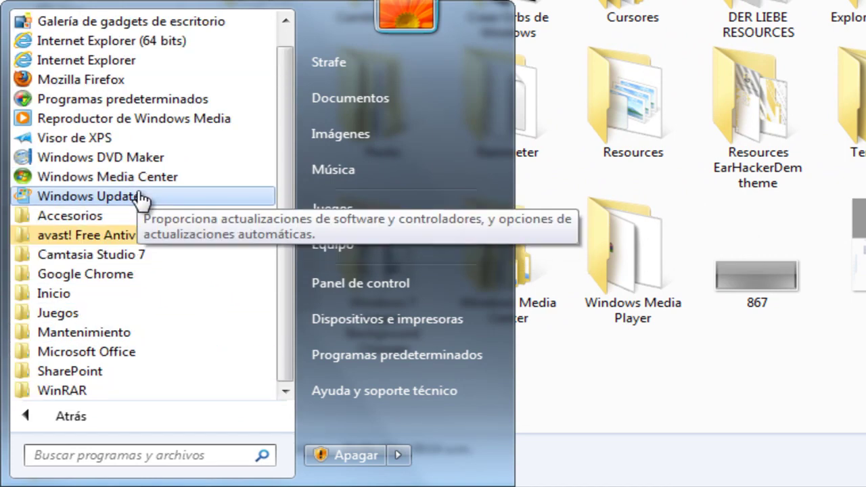
click(156, 237)
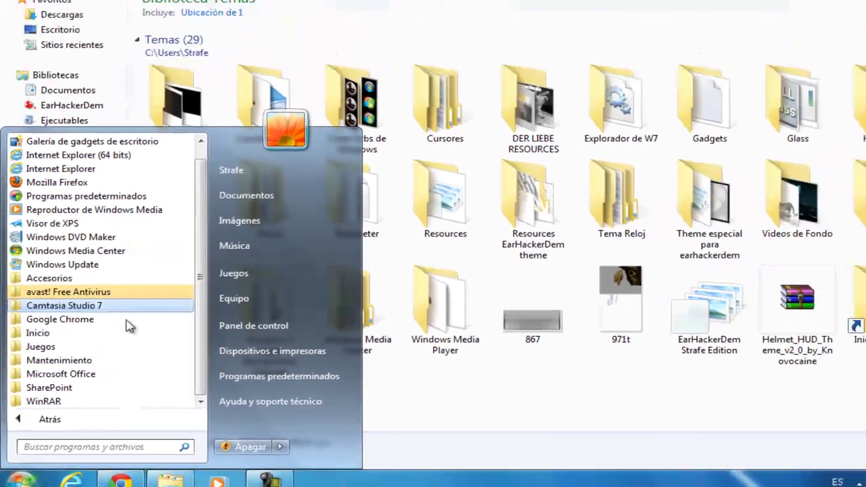
key(Escape)
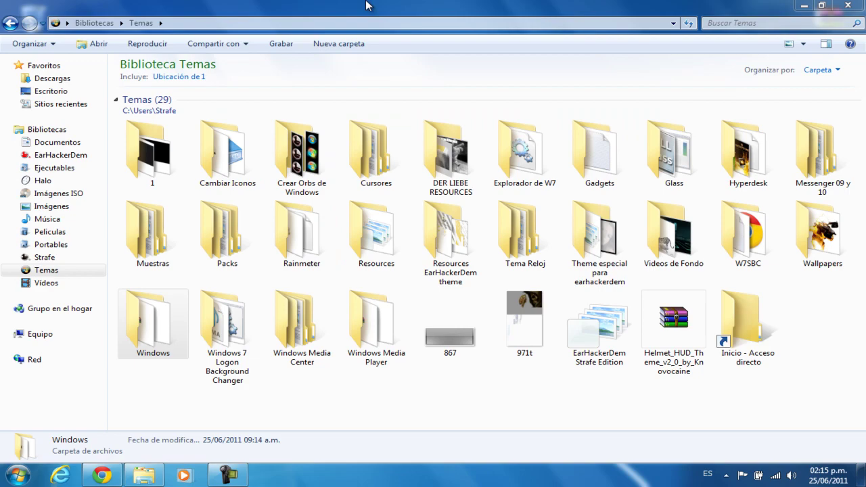
- Find and open the Videos de Fondo folder in the Temas library
mouse_move(352, 8)
mouse_down()
mouse_move(377, 242)
mouse_move(398, 5)
mouse_up()
click(346, 244)
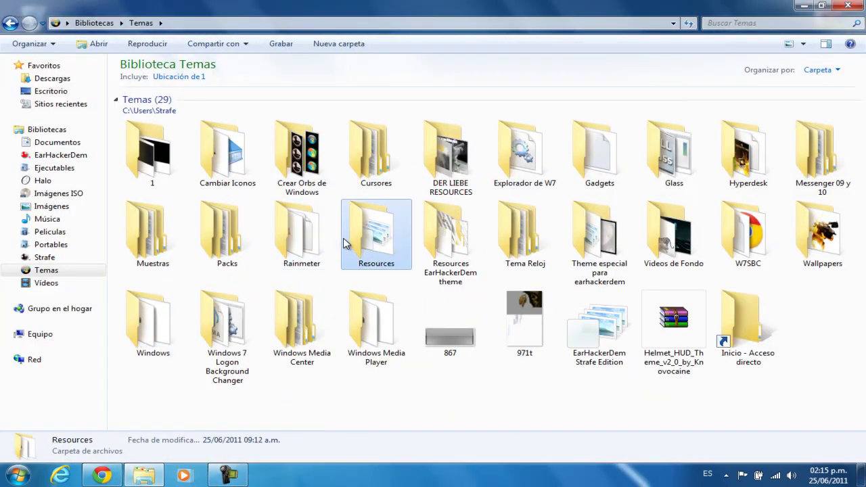
key(w)
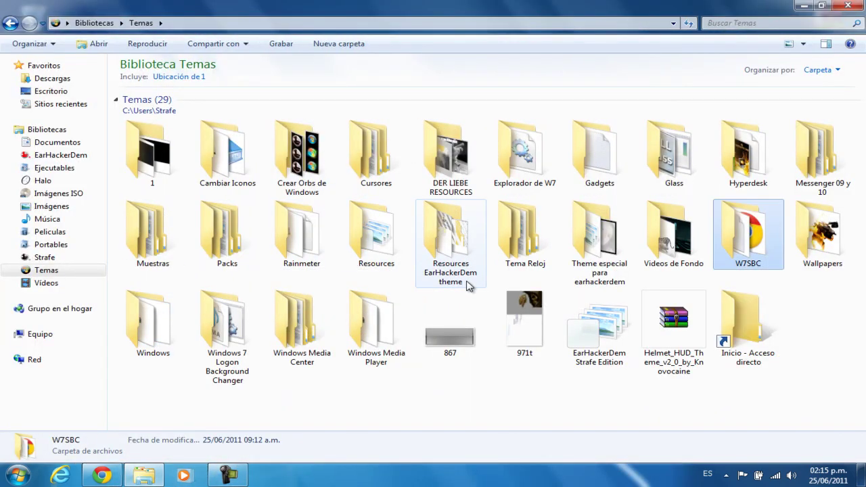
key(w)
key(w)
key(w)
key(w)
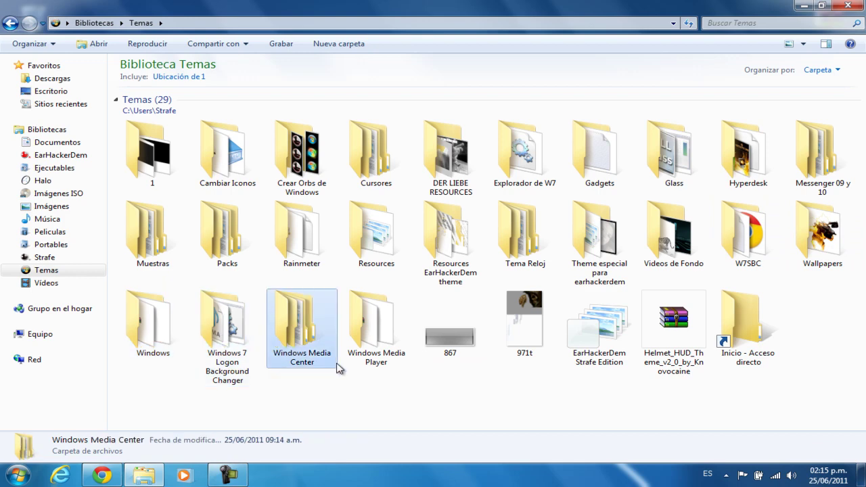
key(w)
key(w)
key(w)
key(w)
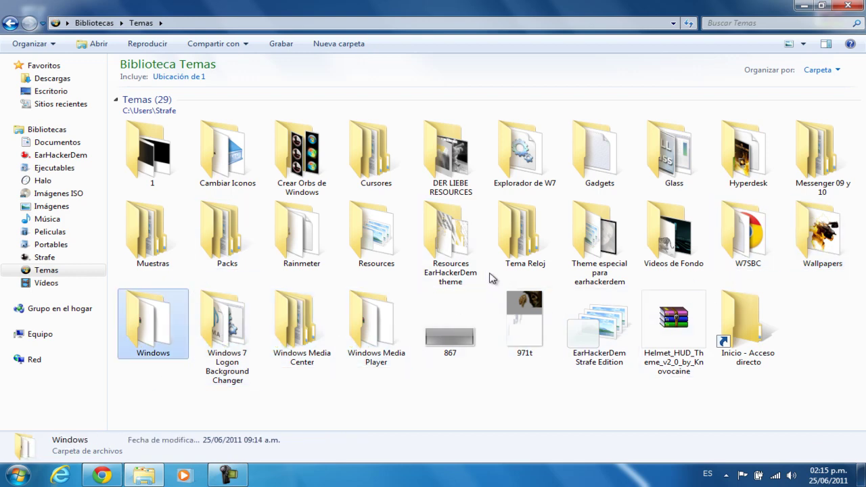
click(454, 245)
double_click(655, 237)
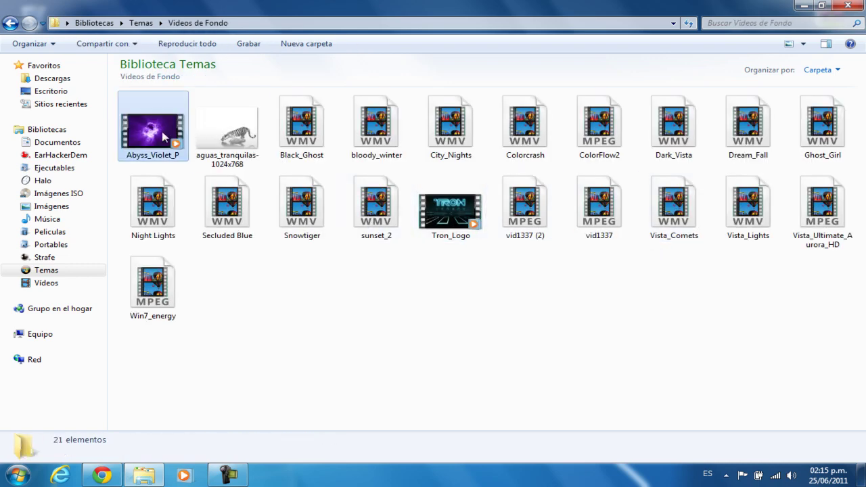
- Set Abyss_Violet_P as the desktop background and shrink the folder window
right_click(162, 133)
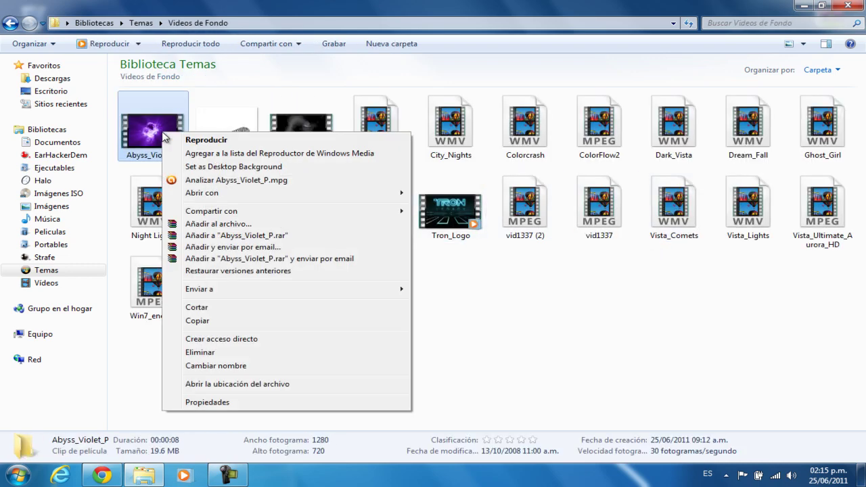
click(237, 168)
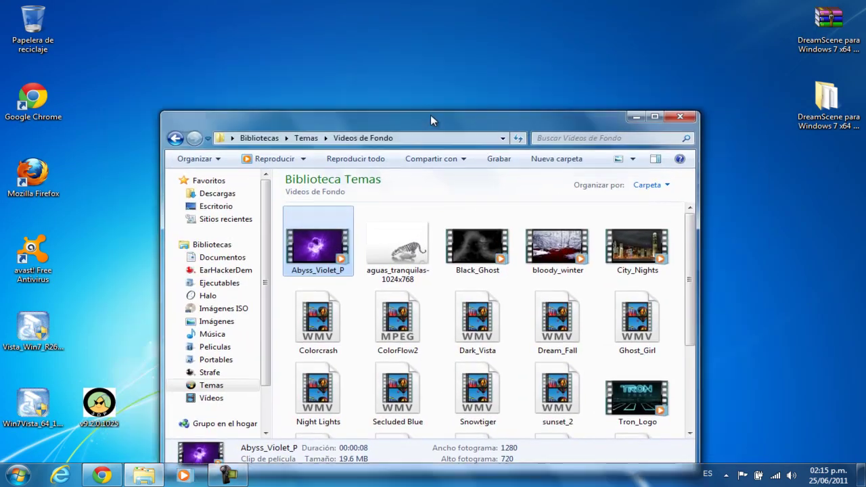
drag(438, 9, 423, 126)
drag(466, 24, 488, 95)
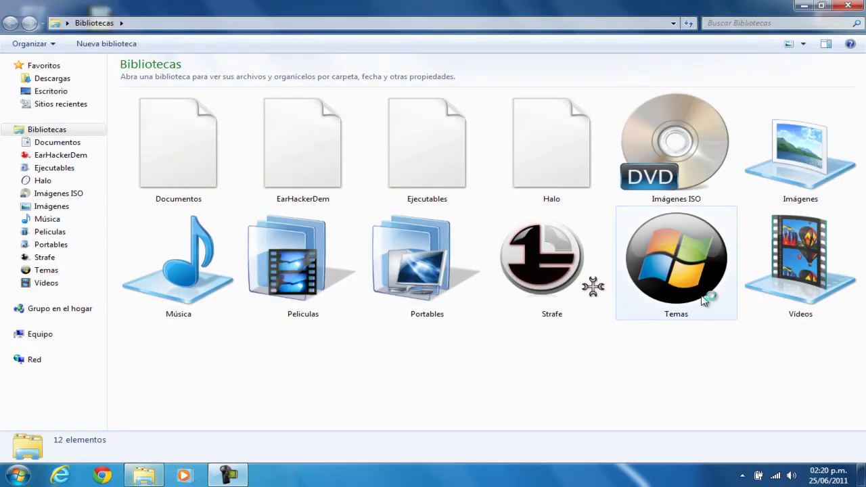
- Set bloody_winter from Temas > Videos de Fondo as the desktop background
click(729, 300)
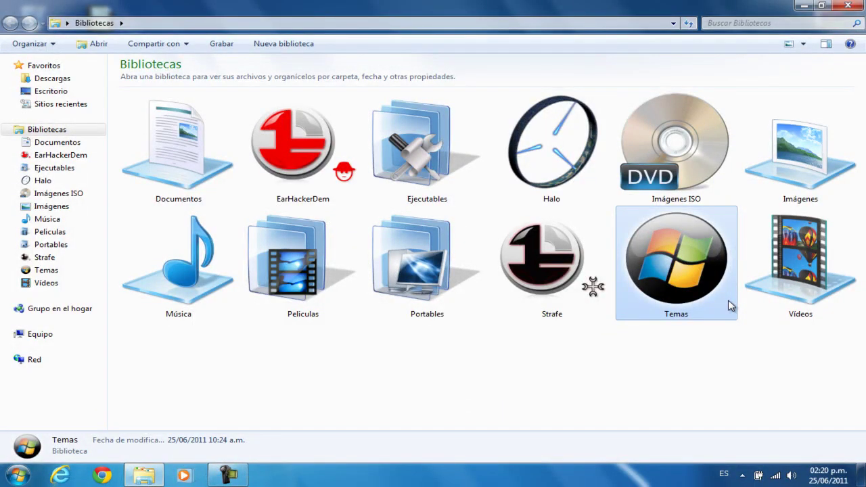
double_click(728, 300)
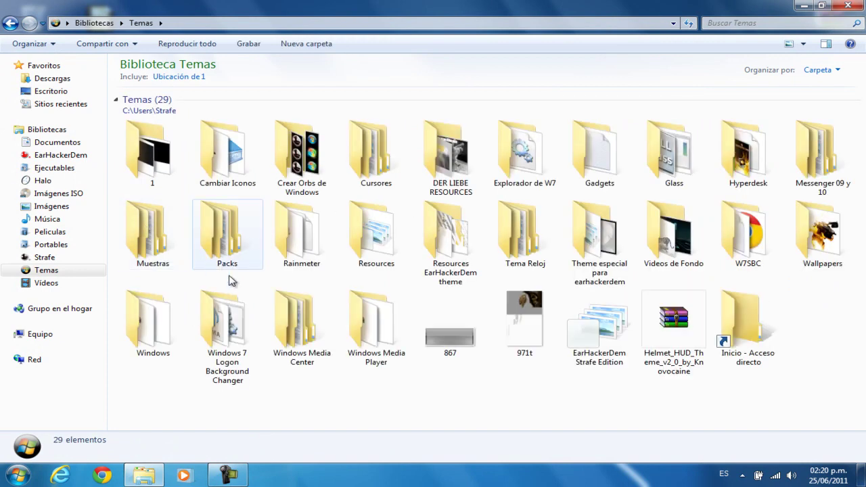
double_click(657, 266)
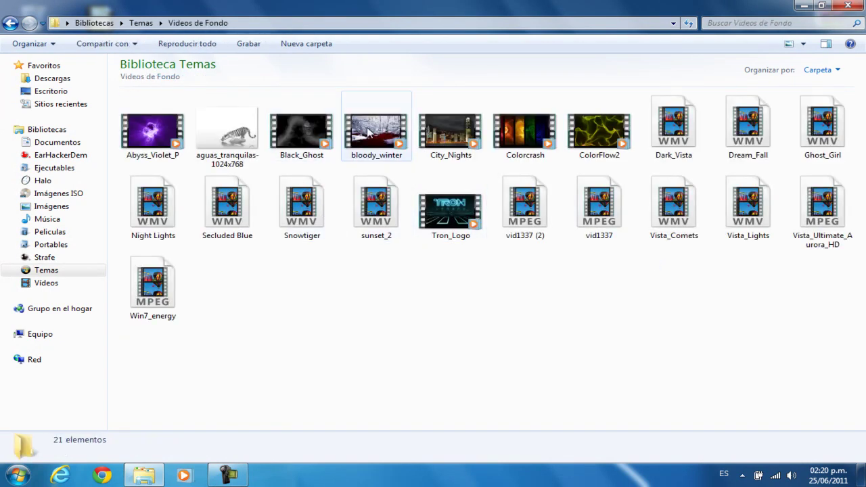
click(369, 132)
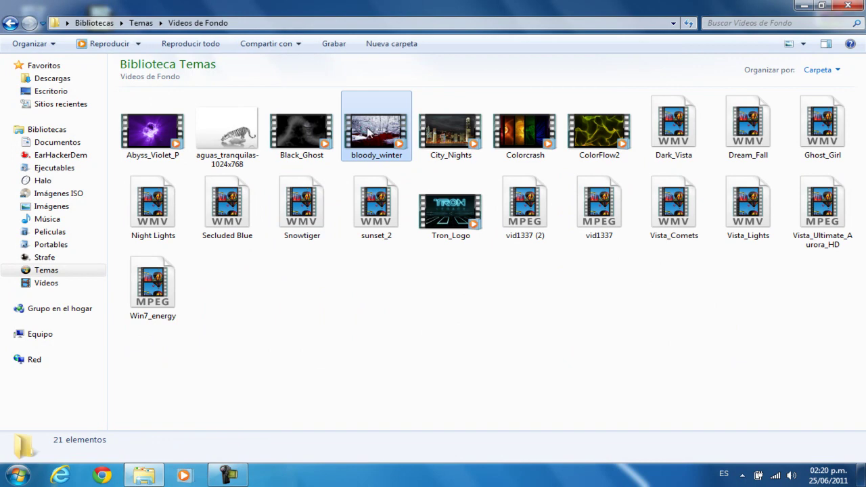
right_click(369, 132)
click(436, 163)
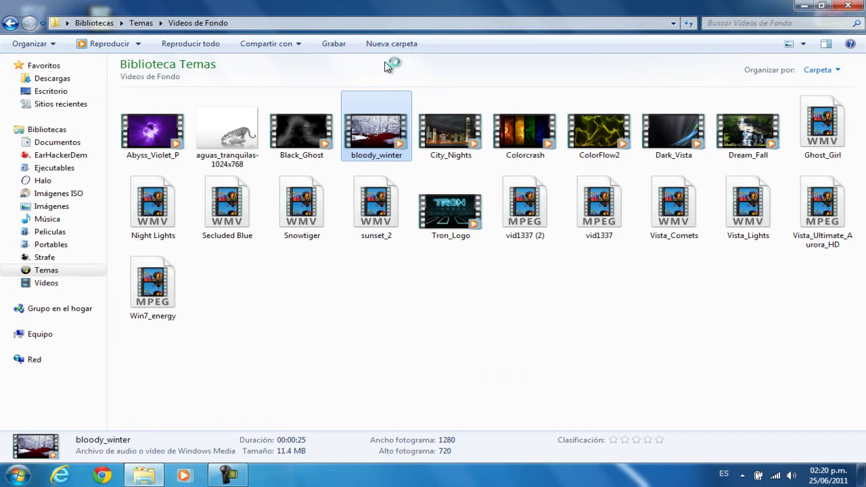
- Resize and move the folder window, then clear it away with Win+D
double_click(363, 8)
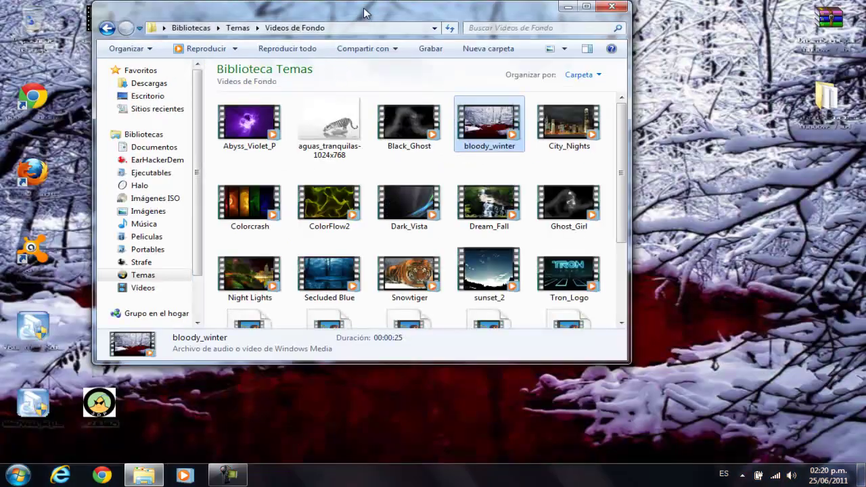
drag(371, 10, 434, 9)
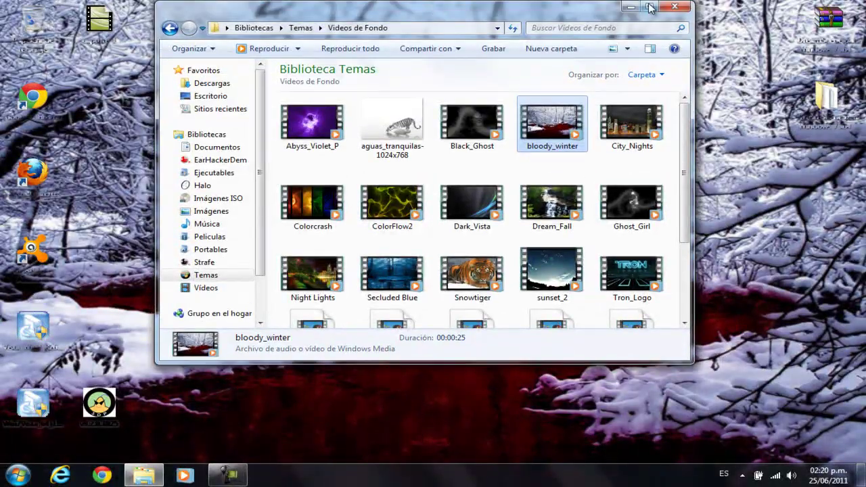
click(650, 7)
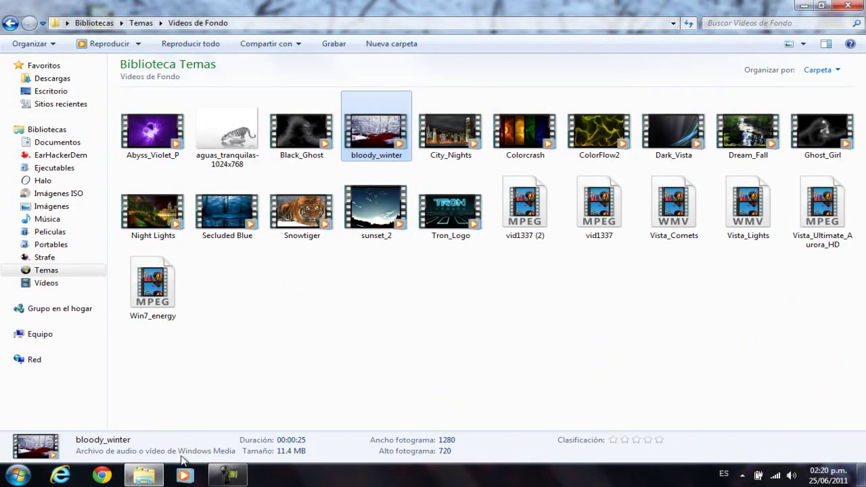
key(super+d)
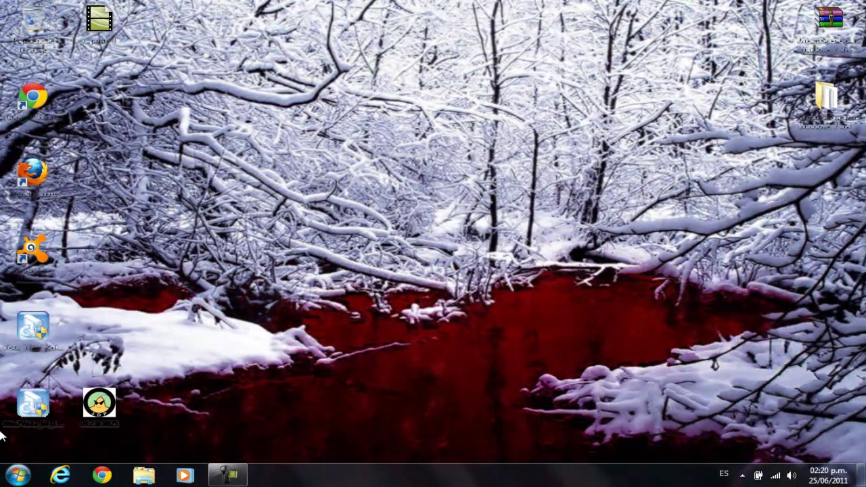
click(18, 476)
click(605, 371)
drag(339, 294, 503, 398)
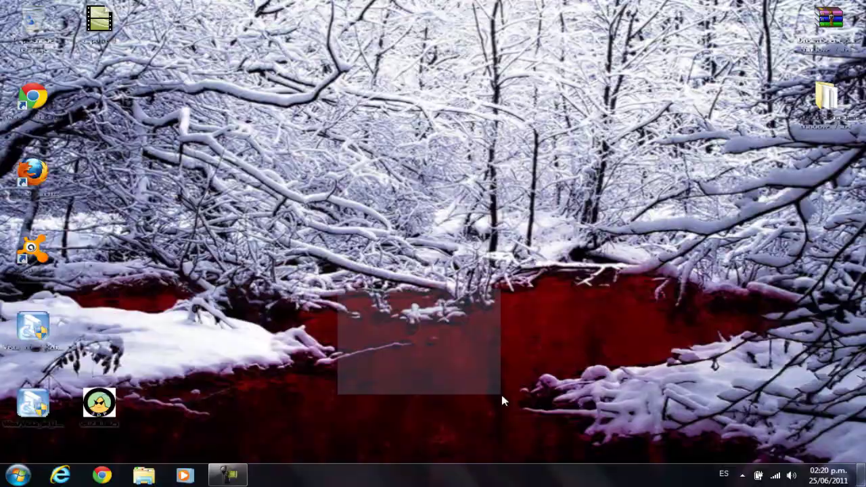
click(245, 482)
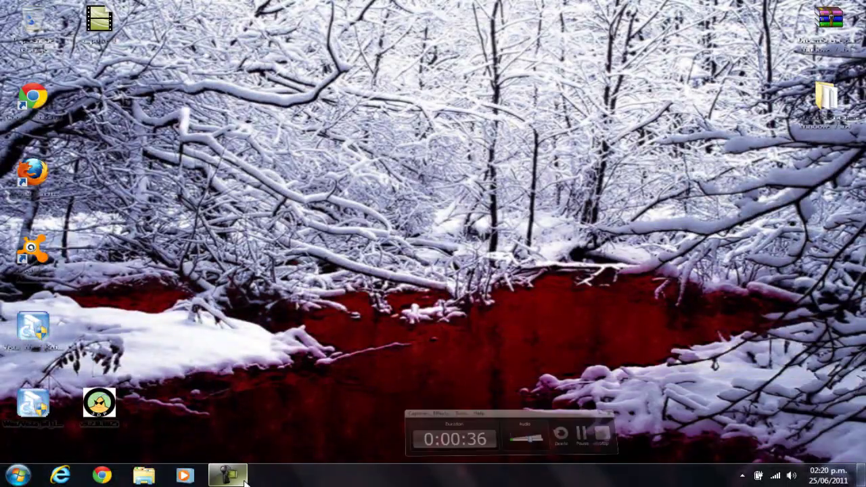
drag(500, 303, 559, 404)
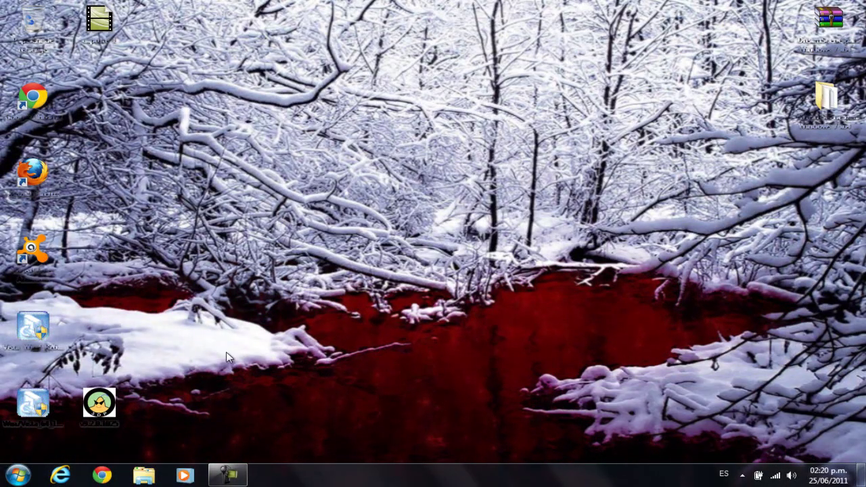
click(15, 474)
right_click(269, 319)
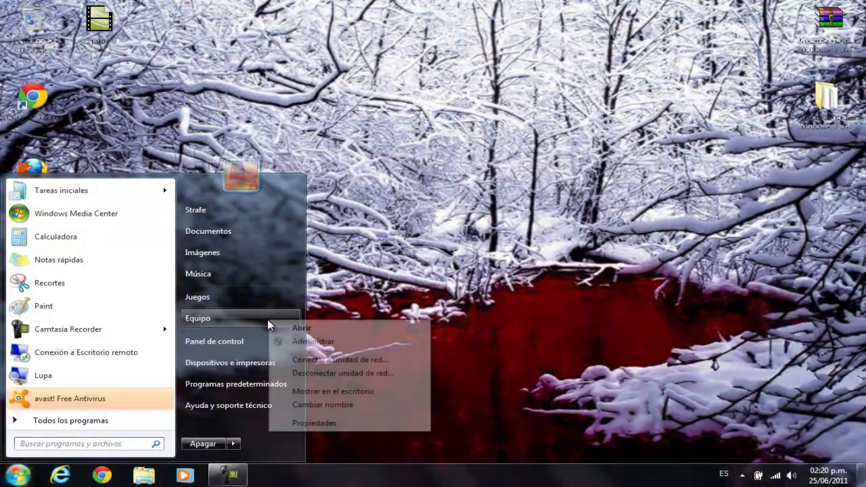
click(359, 426)
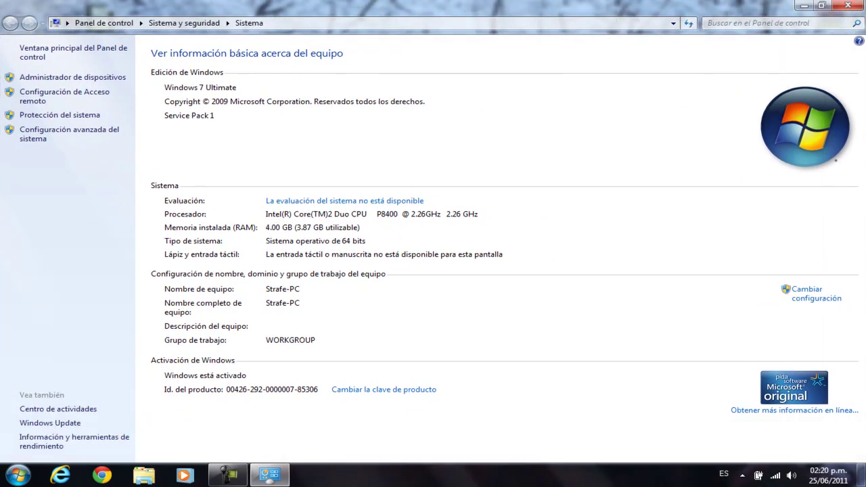
drag(500, 7, 641, 39)
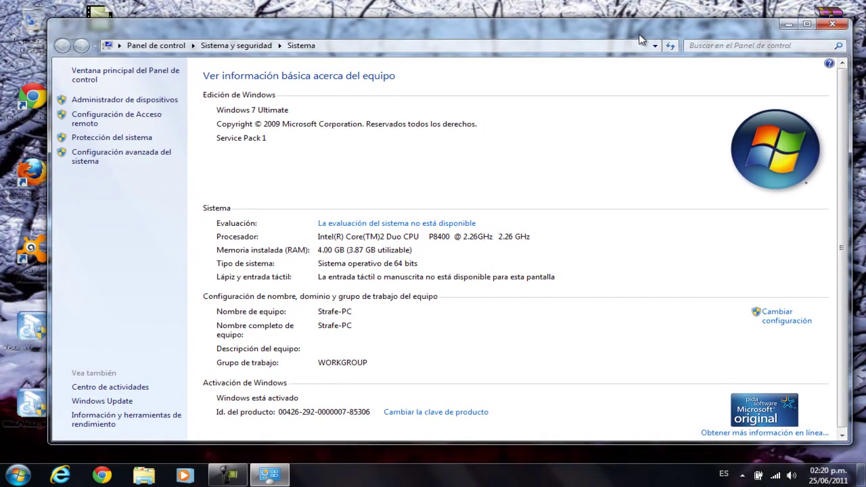
- Close the system information window and check the desktop menu's DreamScene controls
click(832, 25)
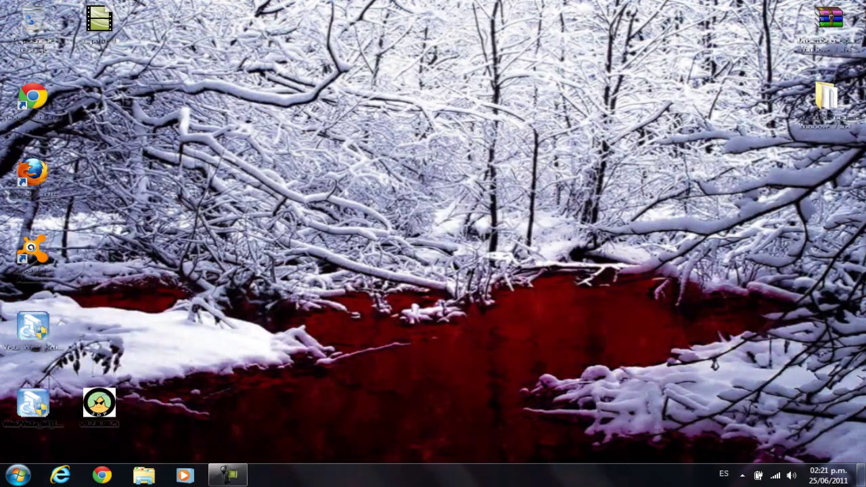
click(743, 476)
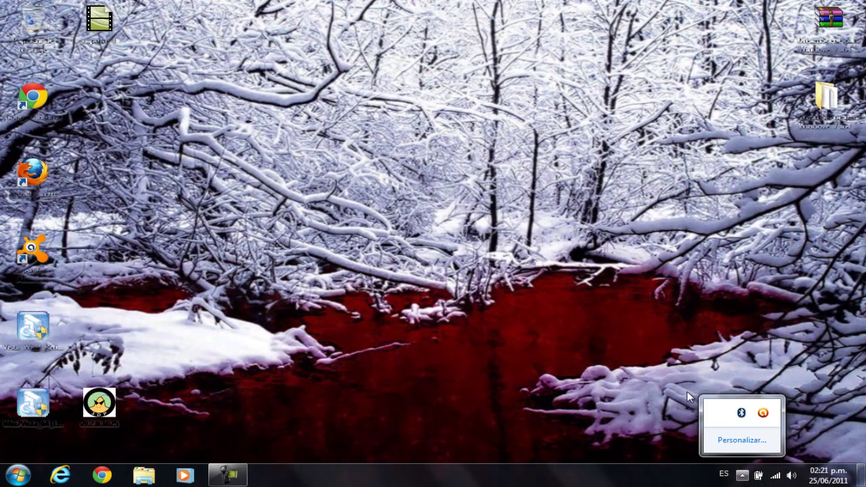
click(61, 474)
right_click(227, 252)
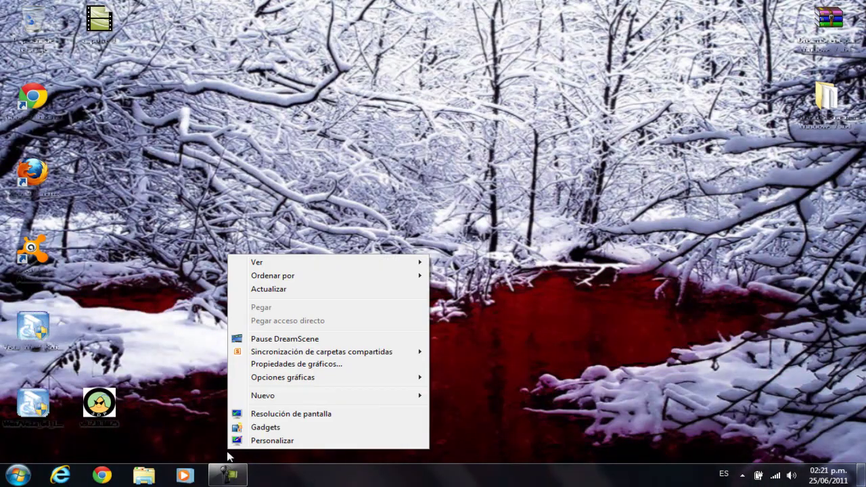
click(785, 434)
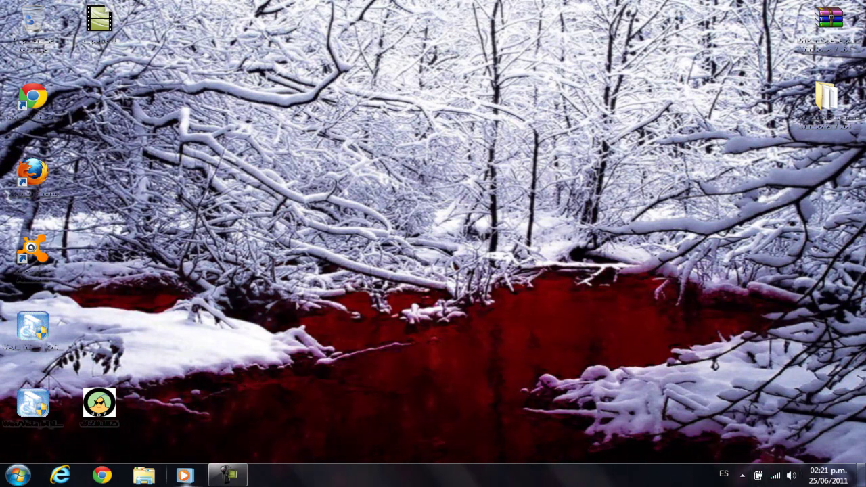
- Raise the speaker volume to maximum and open the Explorer Libraries window
click(793, 474)
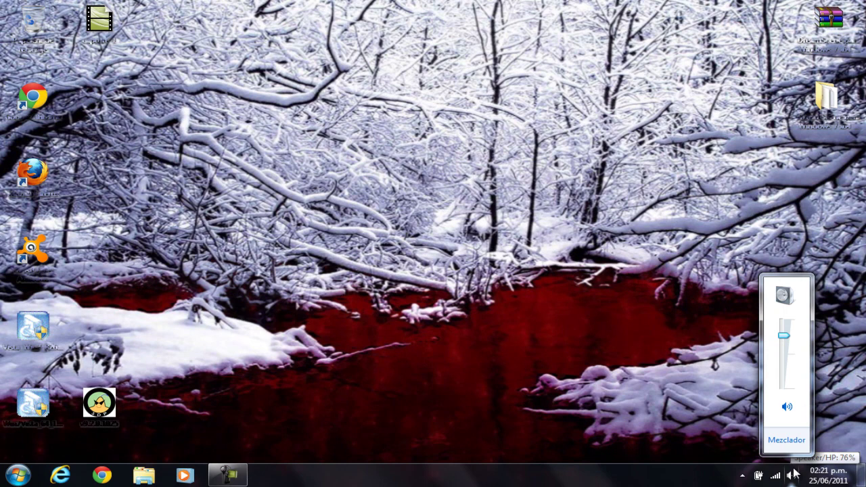
drag(784, 336, 790, 302)
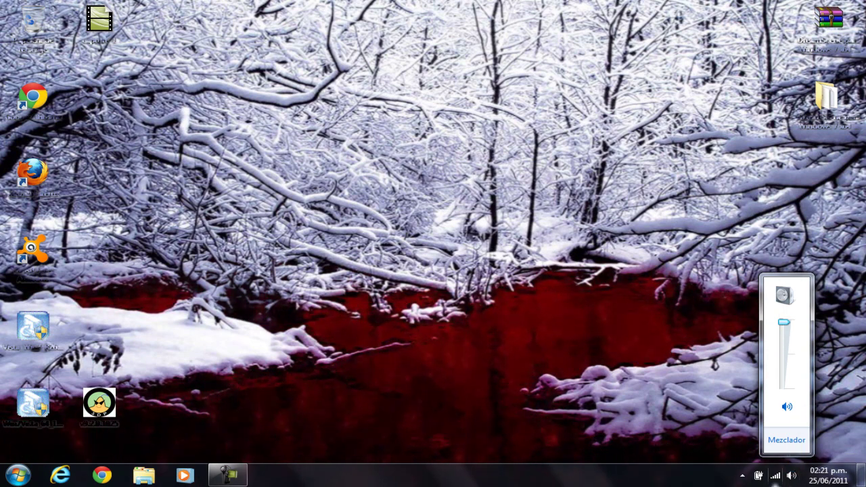
click(698, 368)
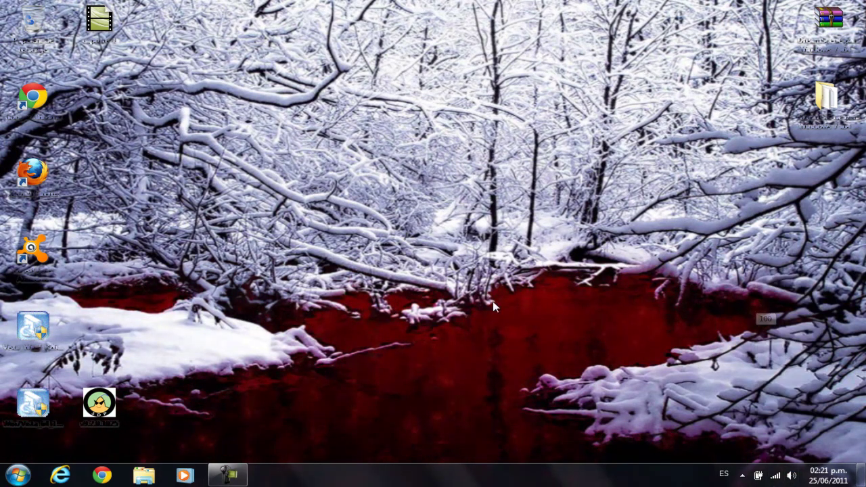
click(57, 453)
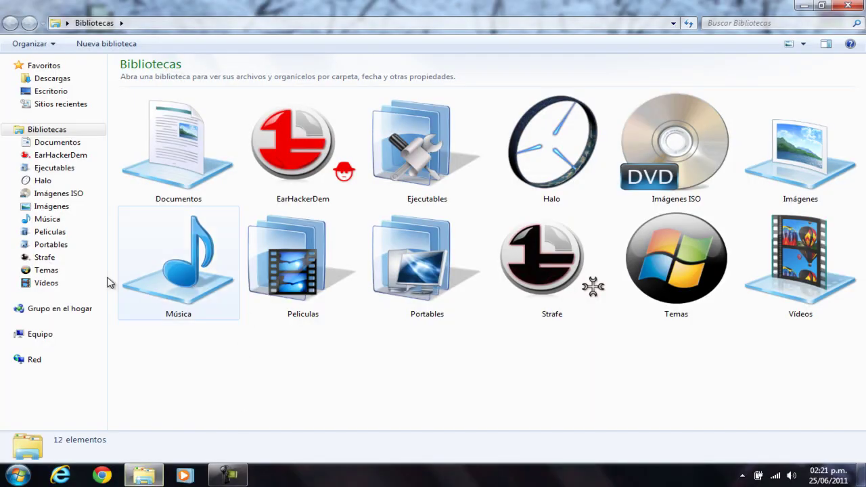
- Browse the Vídeos library and make the animoto_video clip the desktop background from its context menu
click(43, 284)
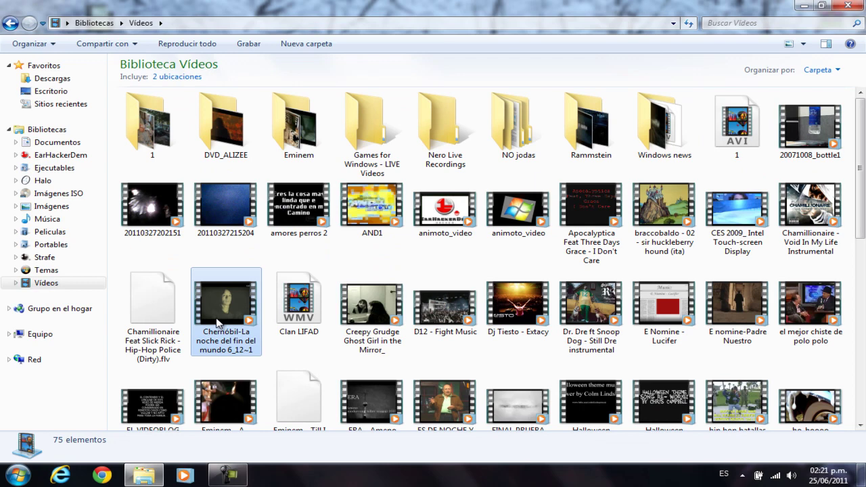
click(218, 324)
click(292, 317)
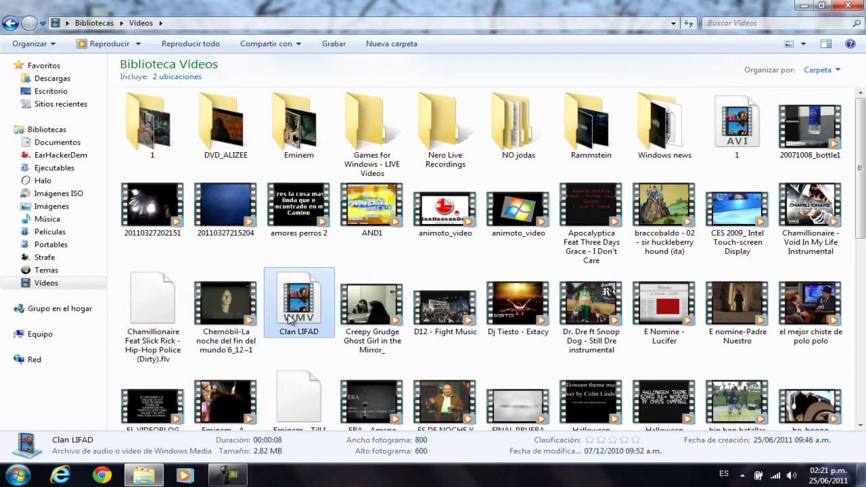
click(498, 231)
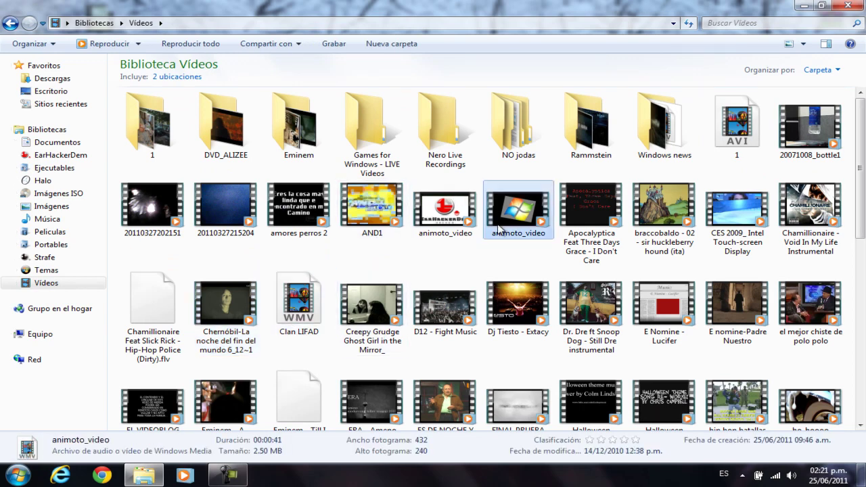
right_click(503, 222)
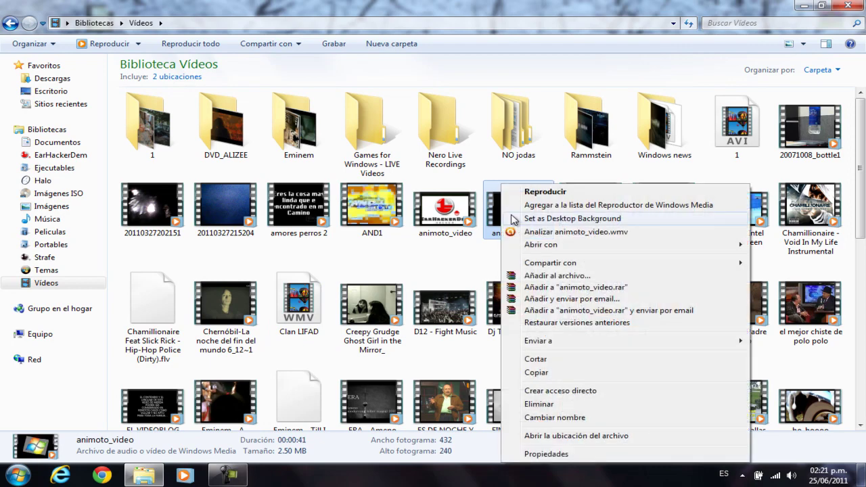
click(459, 280)
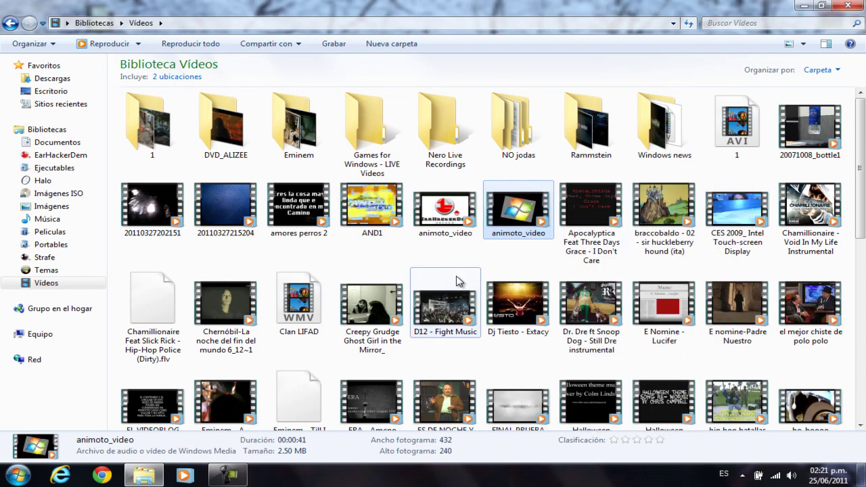
right_click(510, 218)
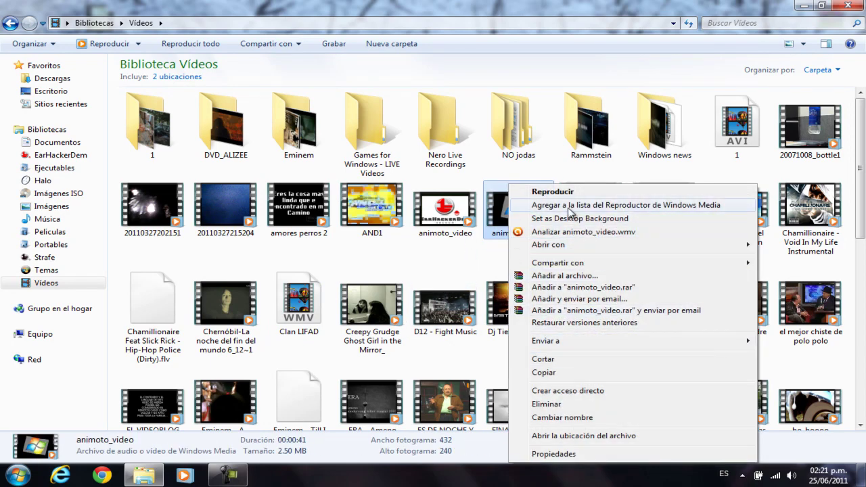
click(573, 219)
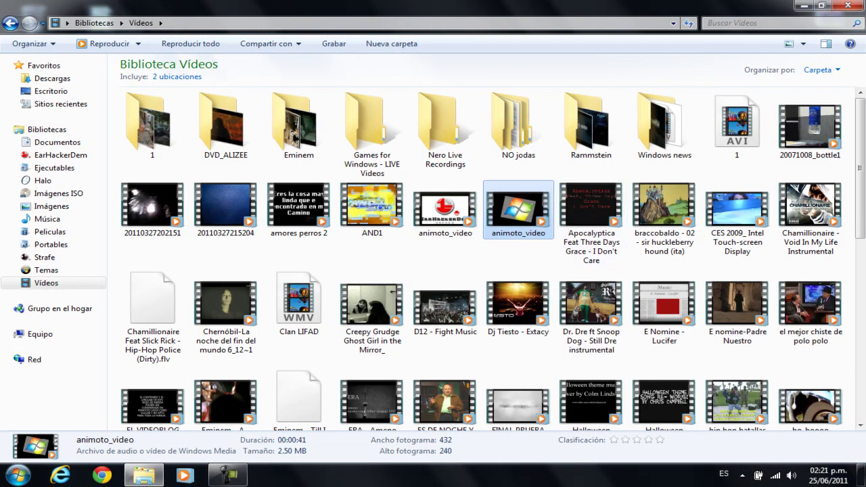
- Show the desktop with Win+D and reach the Volume Mixer from the tray volume icon
key(super+d)
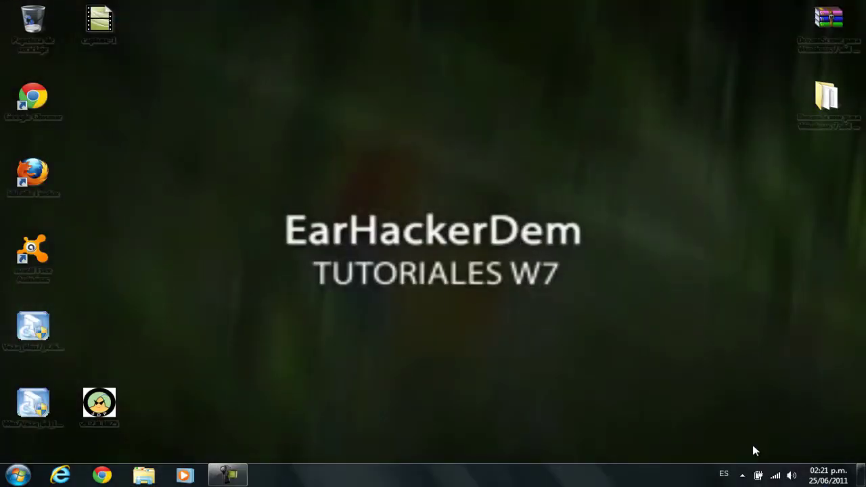
click(743, 475)
click(790, 476)
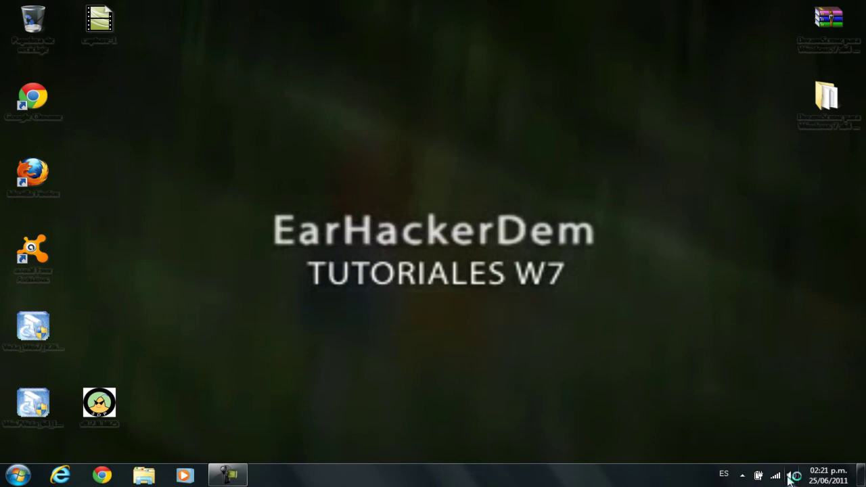
right_click(790, 476)
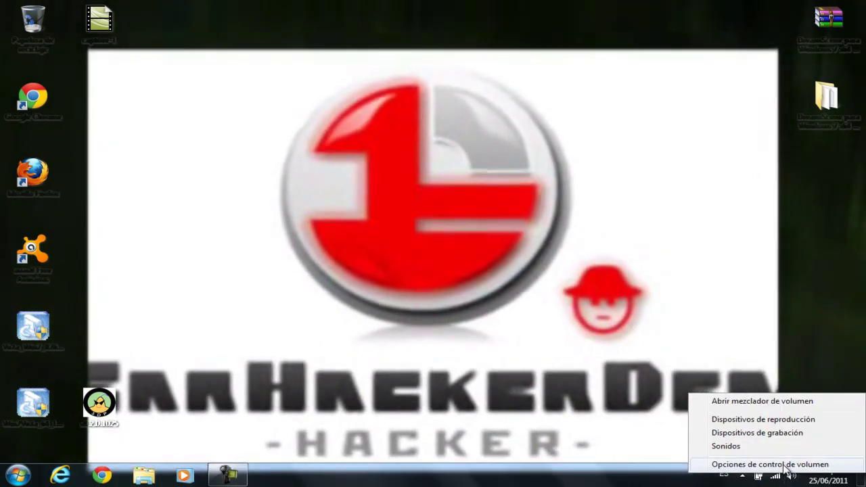
click(786, 465)
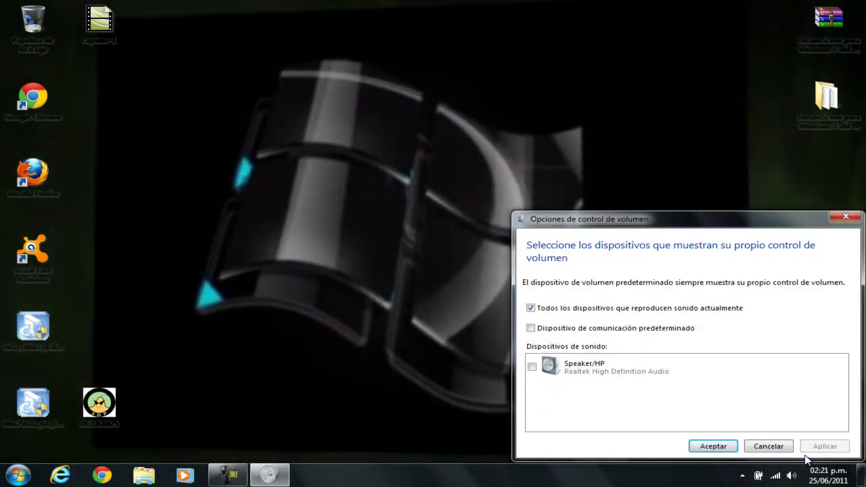
click(769, 446)
right_click(790, 476)
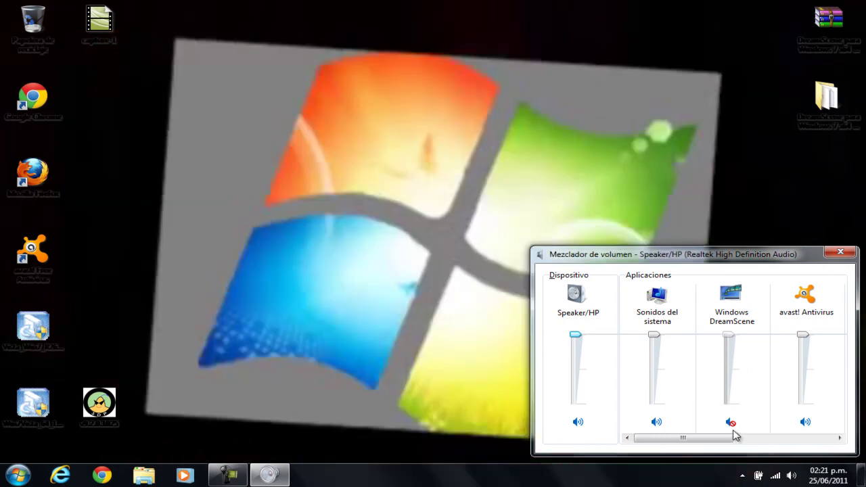
- Unmute Windows DreamScene and drag its volume slider down to 0
click(731, 422)
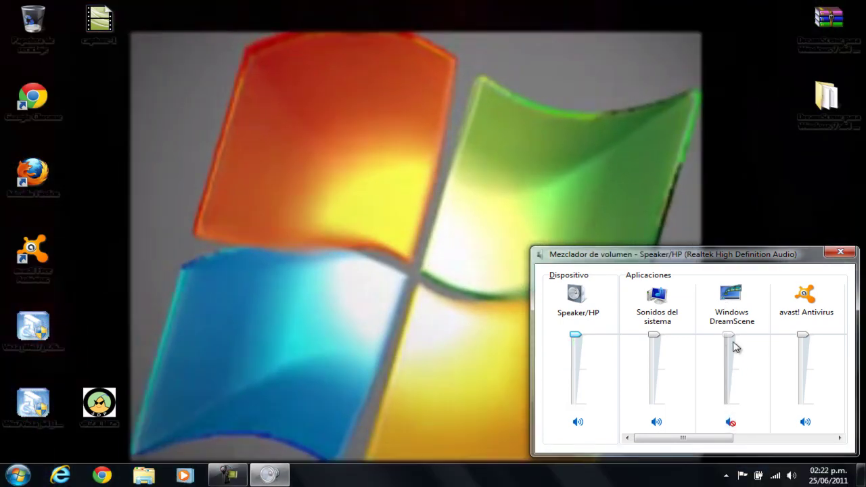
click(734, 349)
drag(734, 348, 728, 411)
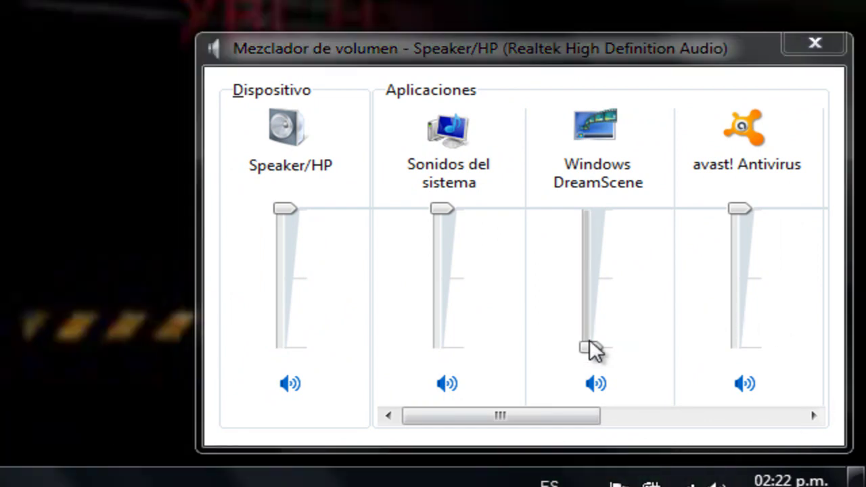
drag(591, 347, 593, 330)
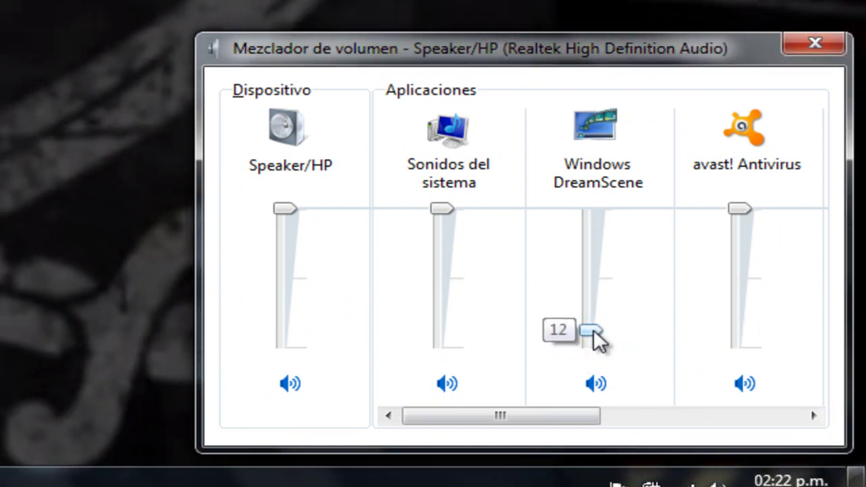
drag(594, 331, 593, 352)
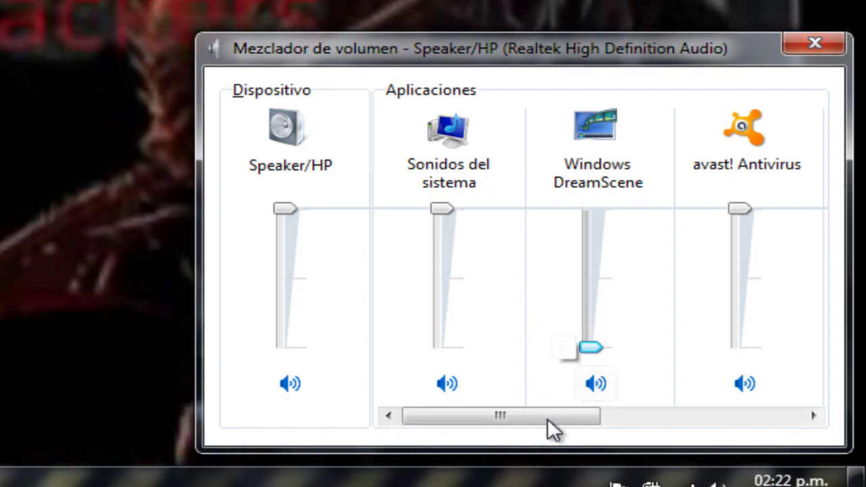
click(630, 417)
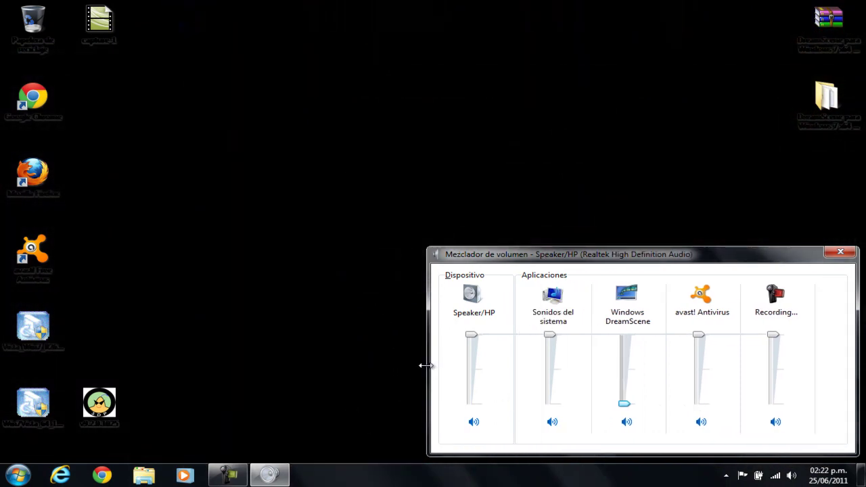
- Resize the Volume Mixer window and close it, leaving the desktop showing
drag(425, 365, 437, 368)
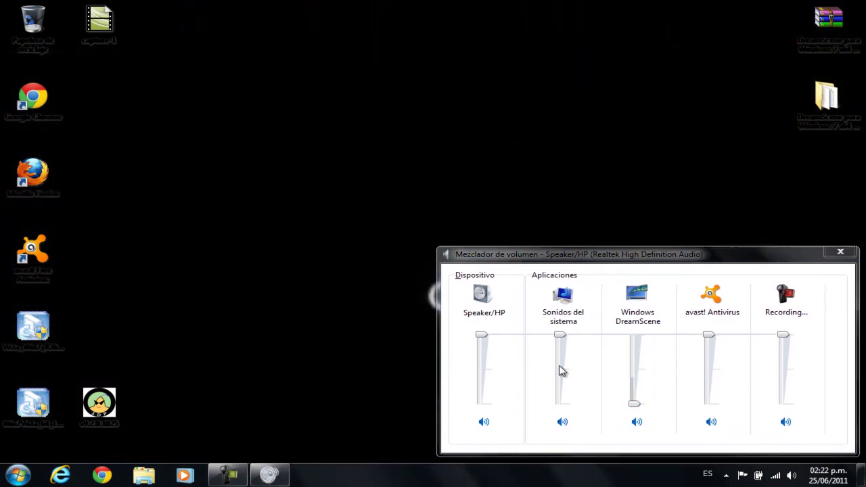
click(520, 296)
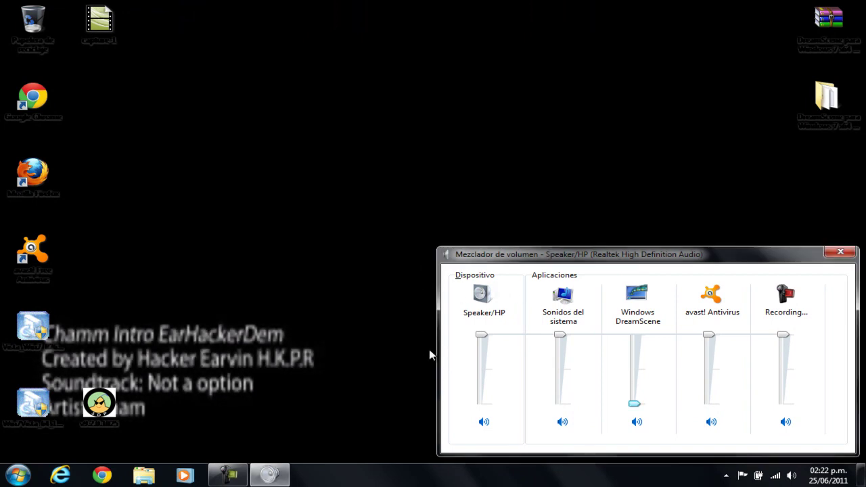
click(726, 476)
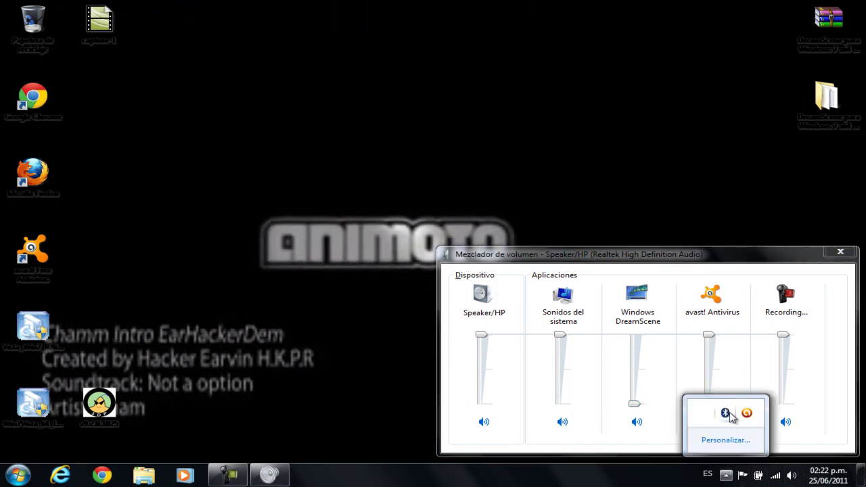
click(755, 285)
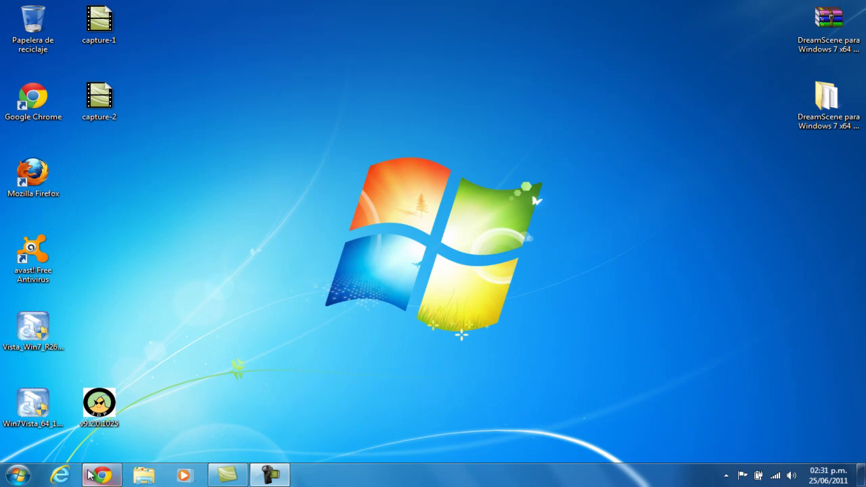
- Bring the YouTube window back and scroll through the el5antuario channel page
mouse_move(101, 476)
click(112, 406)
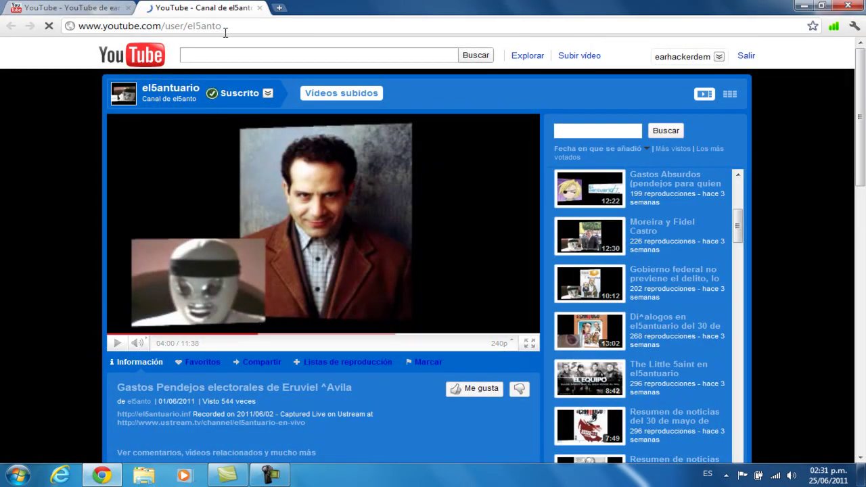
click(223, 28)
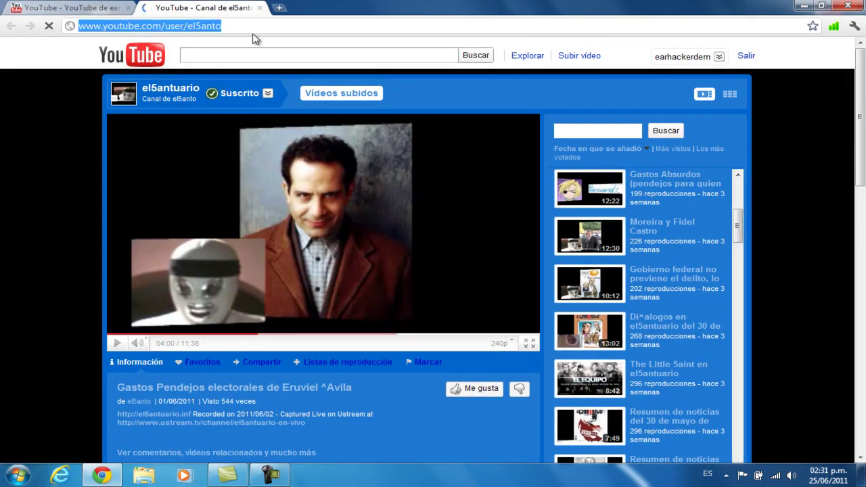
double_click(191, 31)
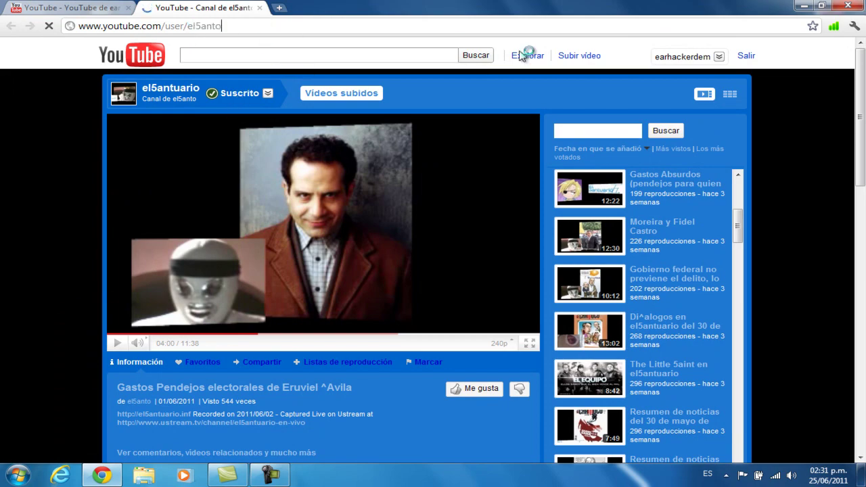
scroll(615, 294, down, 1)
scroll(431, 305, down, 2)
scroll(428, 305, down, 2)
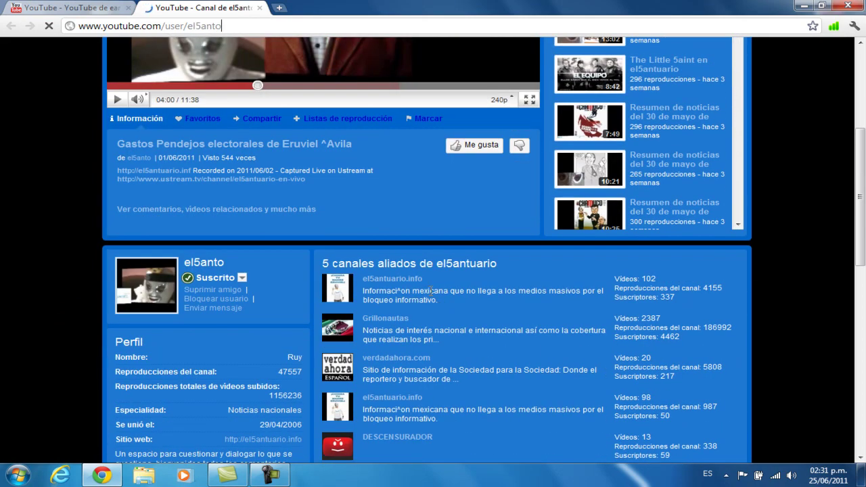
scroll(430, 291, up, 4)
drag(860, 166, 846, 439)
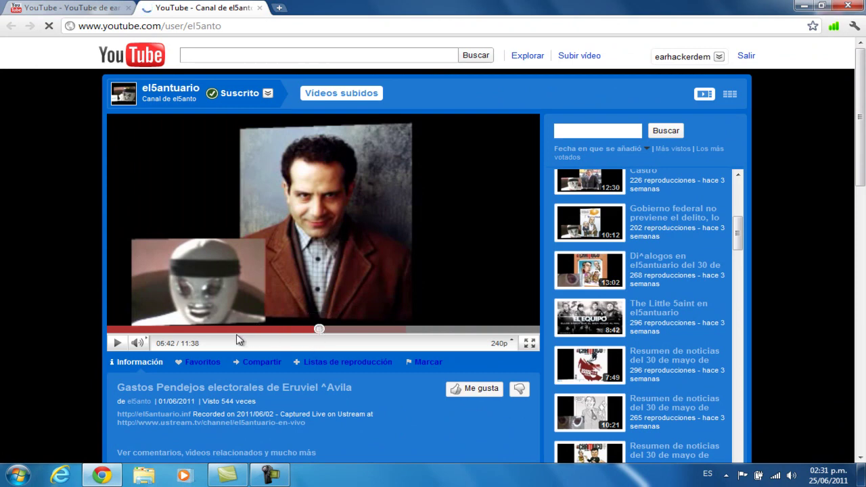
- Seek the channel video back to about two minutes, then forward to about 3:32
click(207, 330)
click(182, 331)
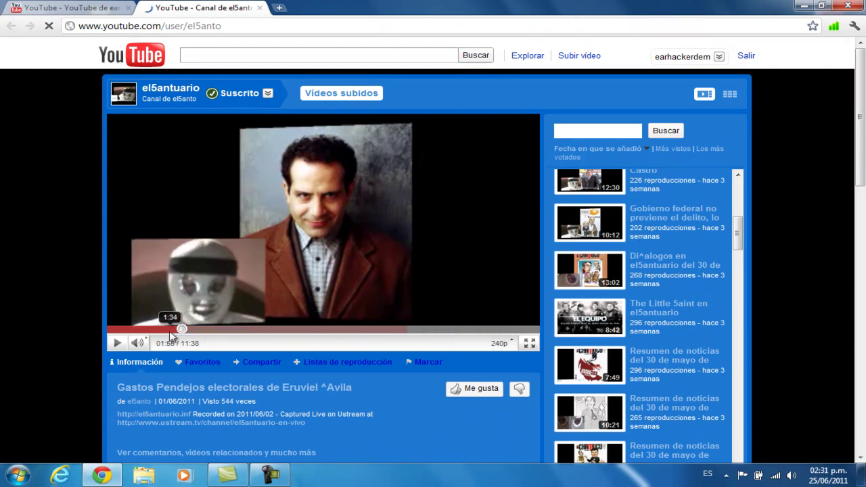
click(241, 333)
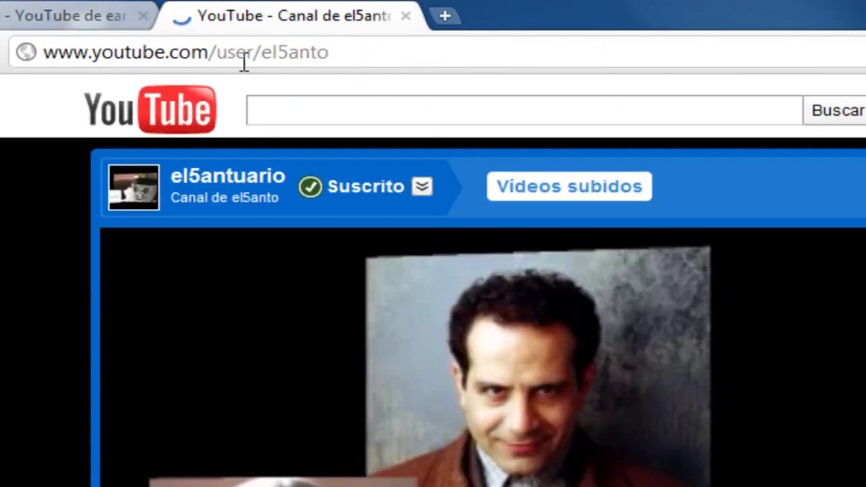
click(243, 59)
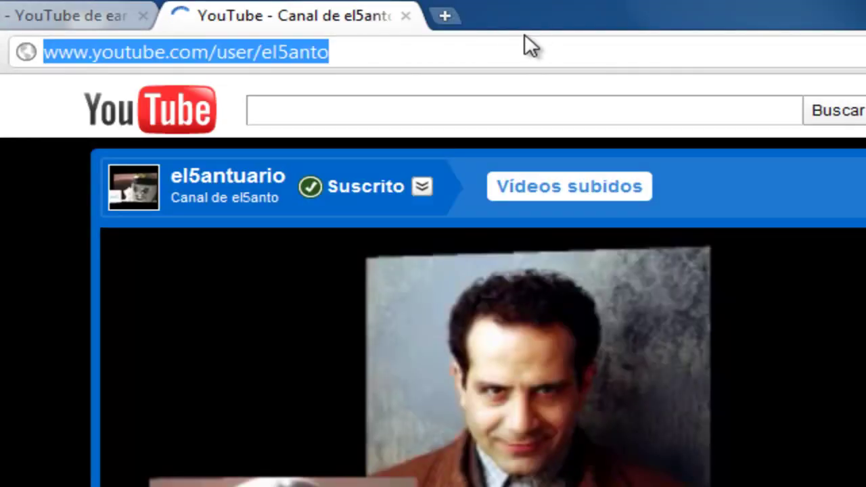
- Load xblhacker.jimdo.com in a new Chrome tab
click(445, 15)
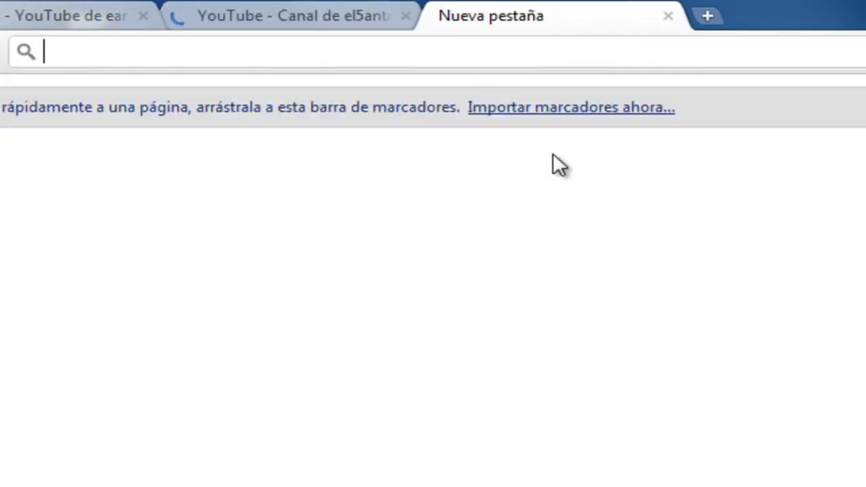
text(xblhacker)
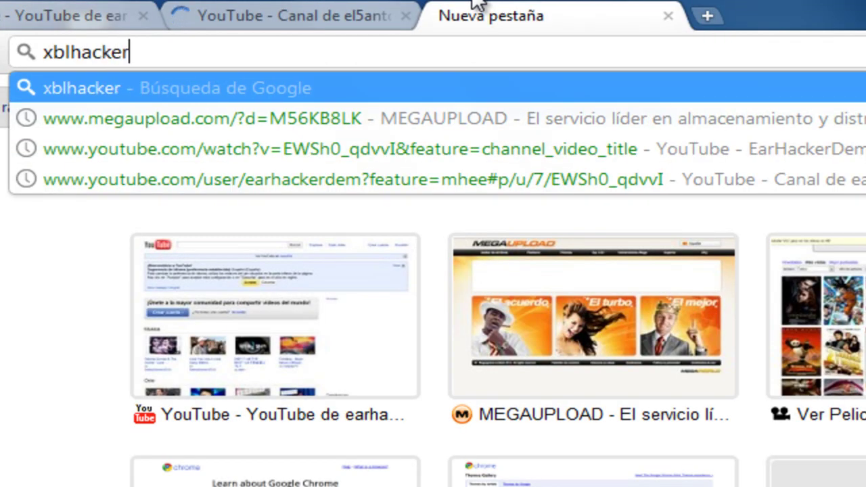
text(.jimdo)
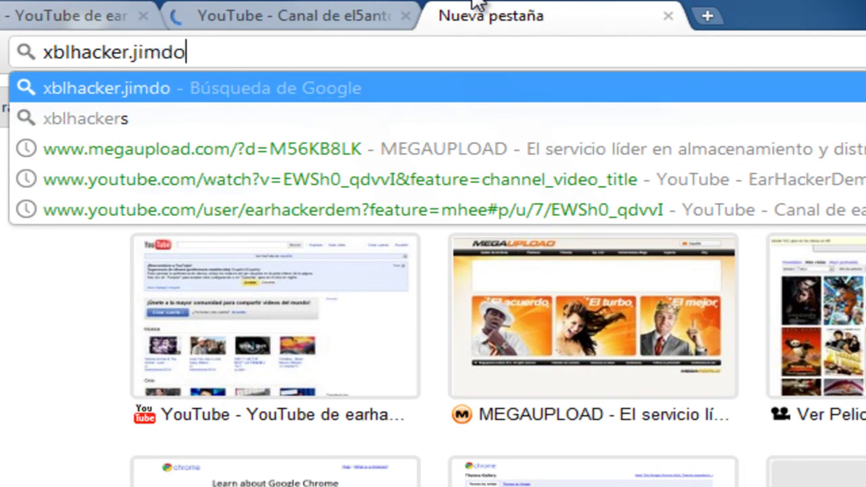
text(.com)
key(Return)
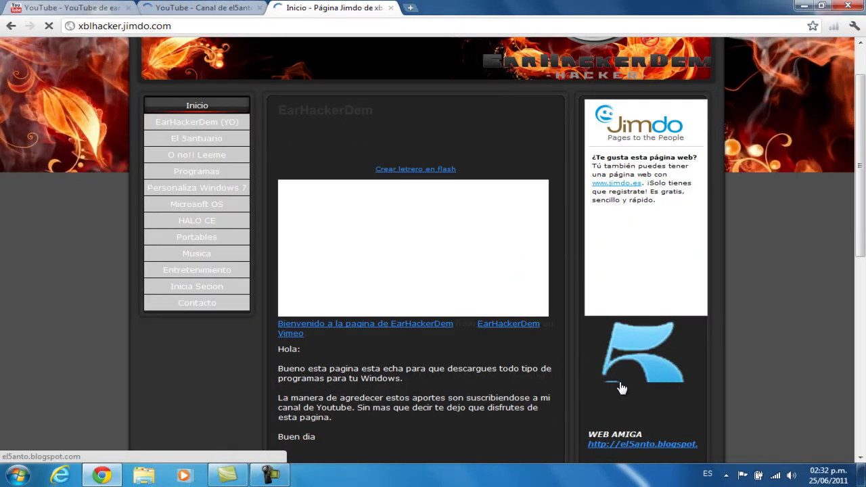
scroll(639, 375, down, 2)
scroll(640, 376, down, 1)
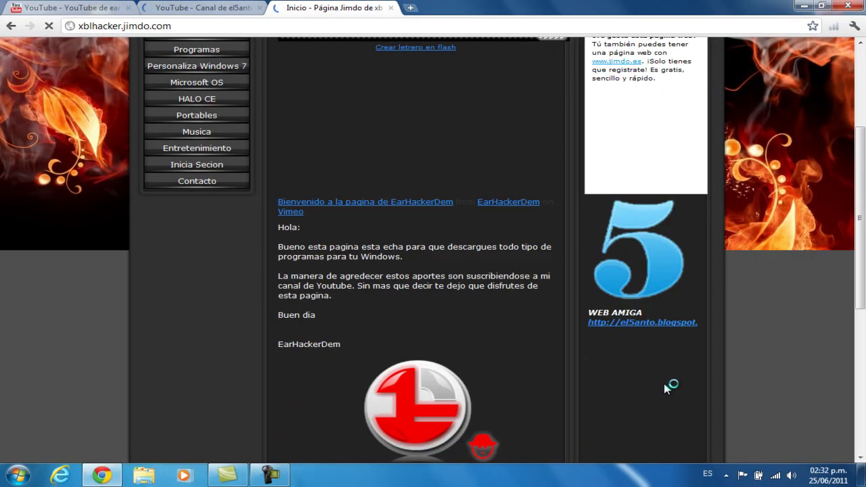
scroll(422, 275, down, 1)
scroll(218, 251, up, 2)
scroll(261, 253, up, 1)
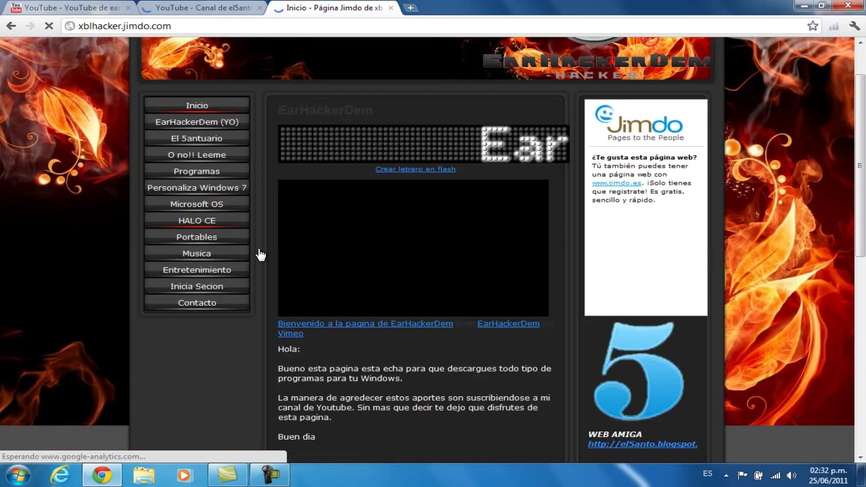
click(223, 7)
click(293, 6)
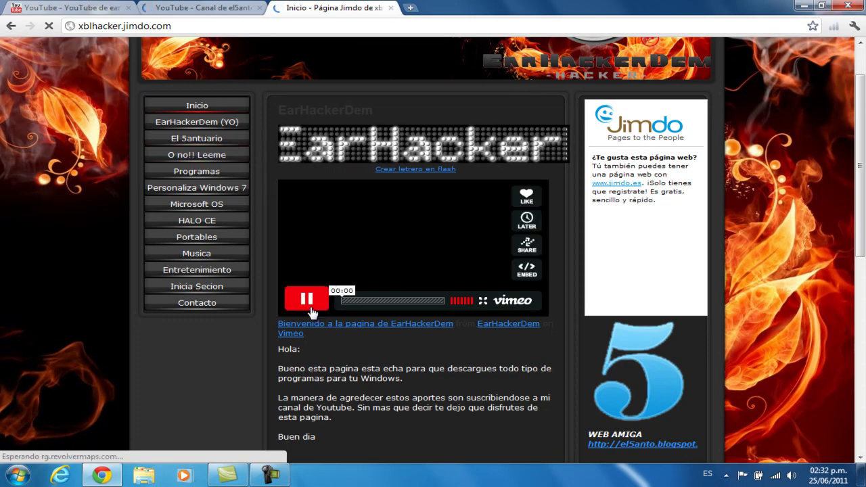
scroll(325, 305, down, 3)
scroll(324, 308, down, 1)
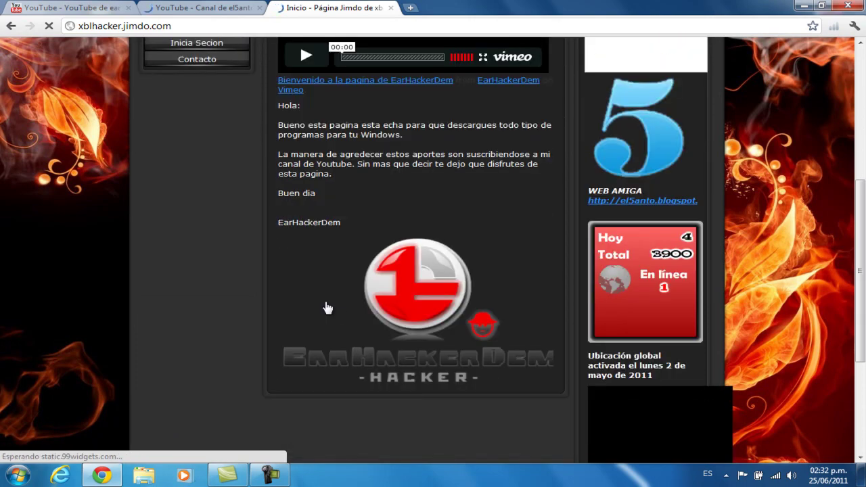
scroll(327, 308, down, 1)
scroll(404, 324, down, 1)
scroll(403, 335, up, 1)
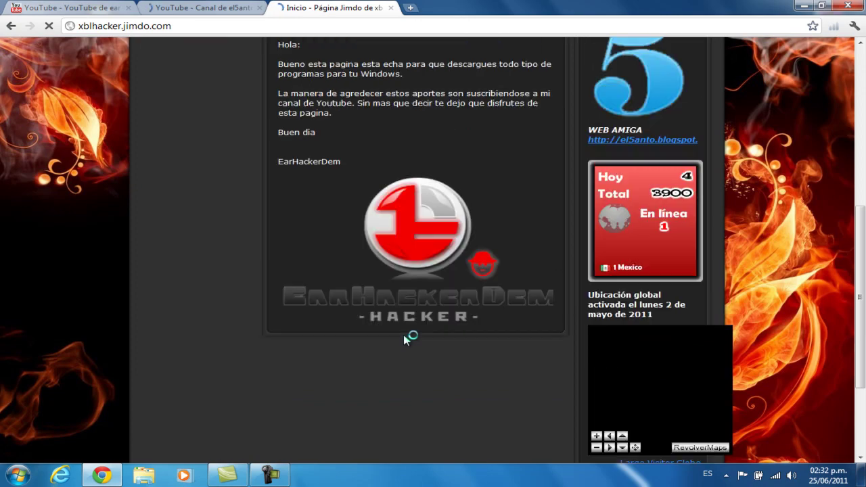
scroll(406, 348, up, 1)
scroll(308, 201, up, 2)
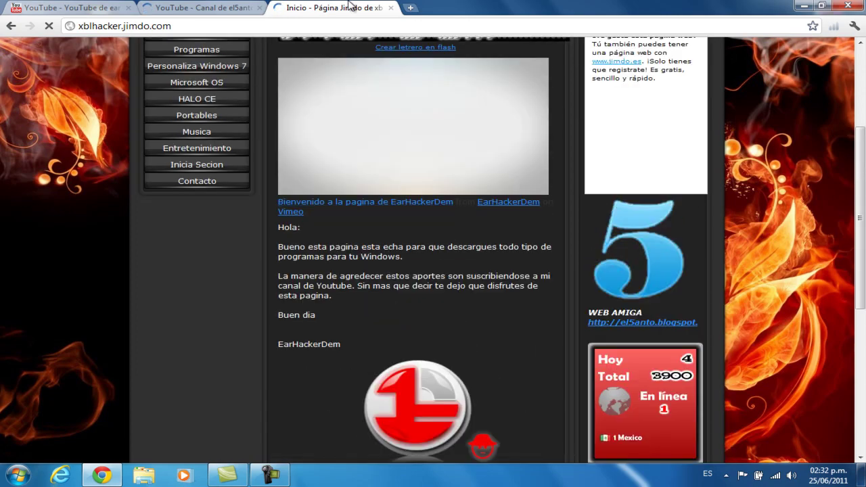
scroll(325, 169, up, 3)
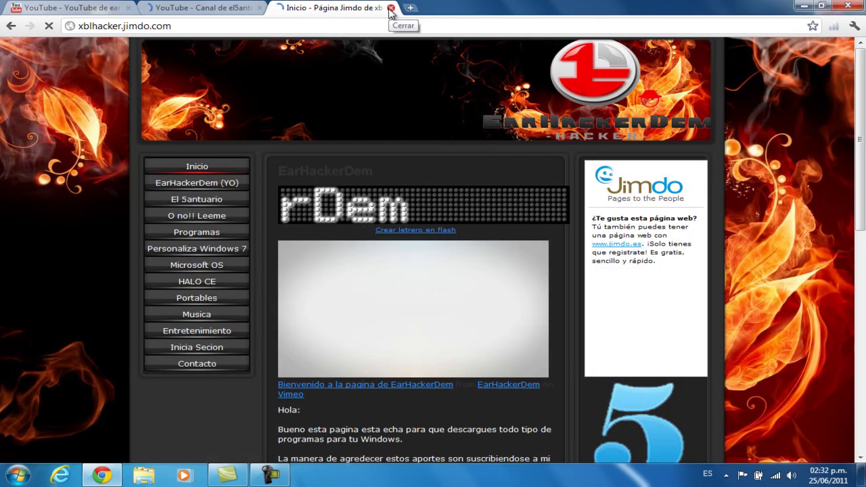
- Close the Jimdo tab and jump the channel video to about 5:05
click(392, 8)
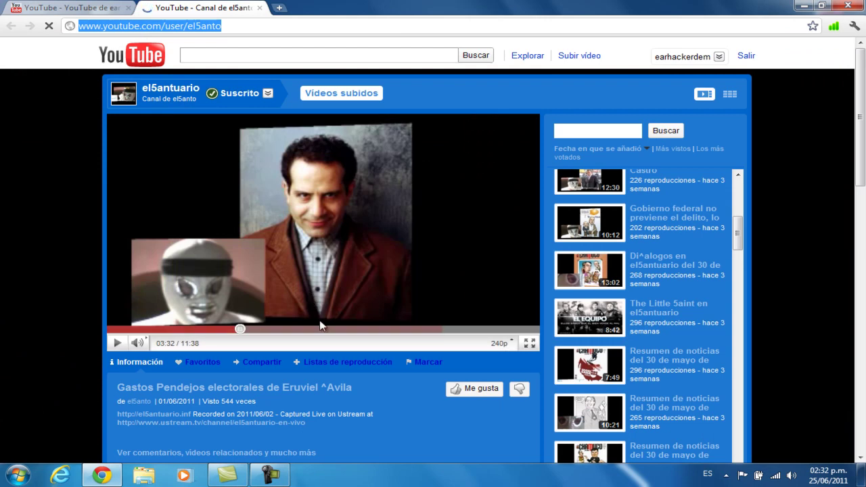
drag(317, 330, 364, 330)
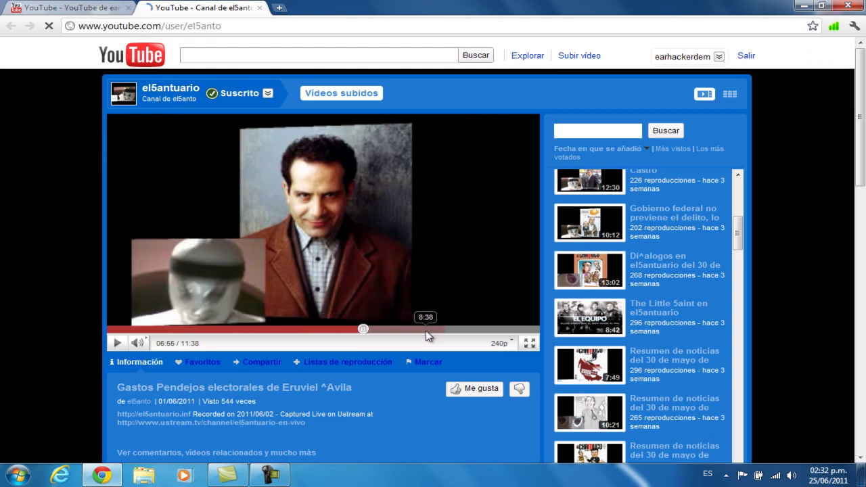
click(230, 330)
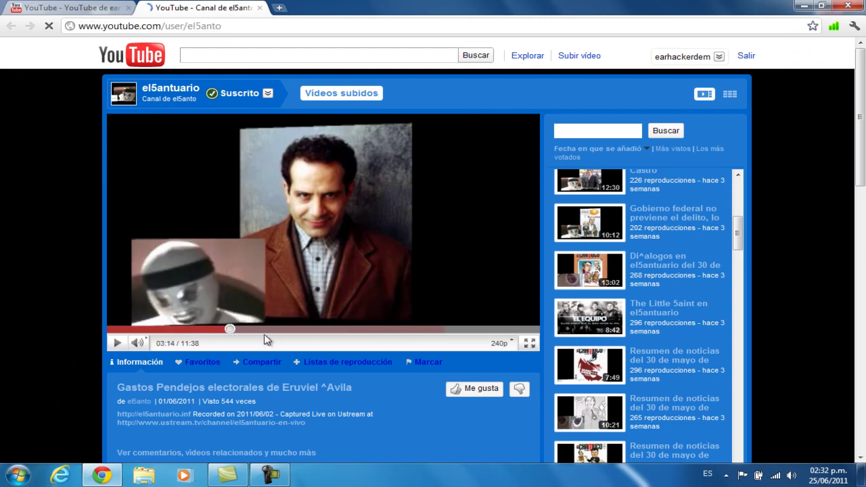
click(300, 330)
- Scroll the uploads list beside the video further down
scroll(720, 338, down, 2)
scroll(672, 271, down, 1)
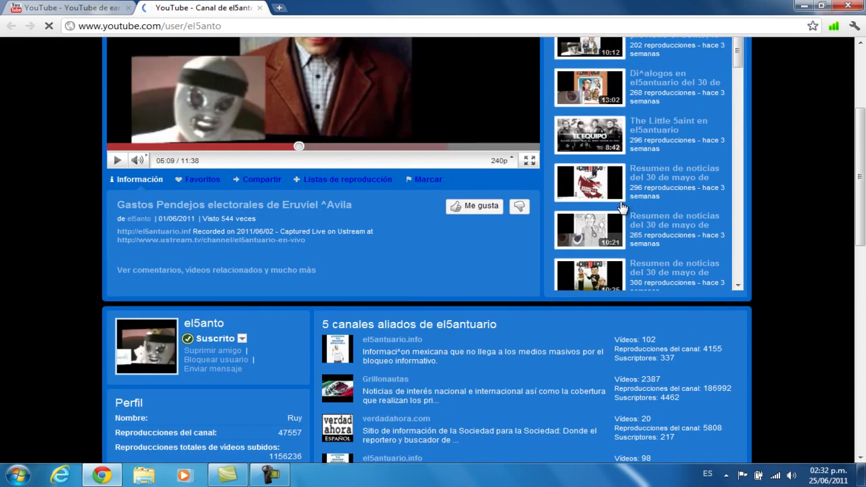
scroll(623, 206, down, 3)
scroll(475, 252, up, 1)
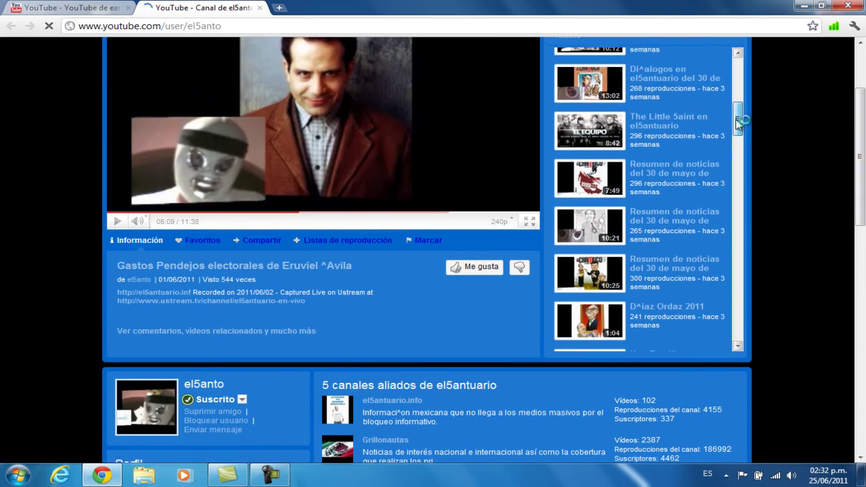
drag(739, 122, 738, 141)
scroll(725, 227, up, 1)
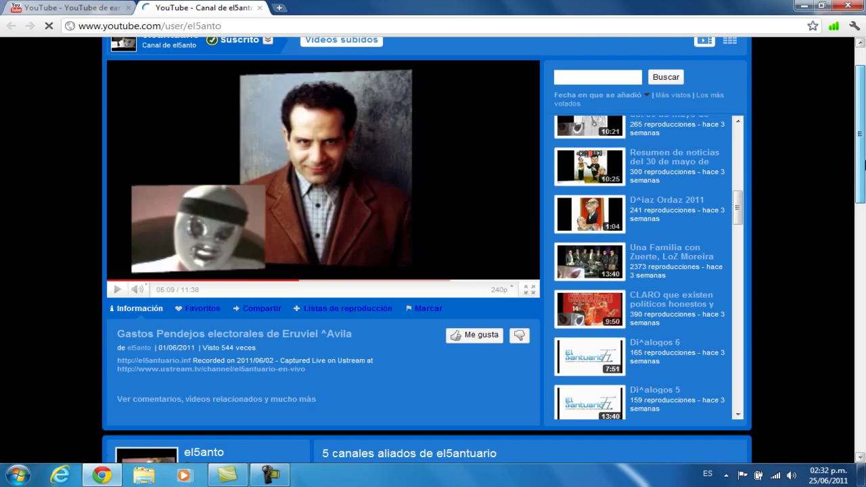
drag(739, 223, 744, 246)
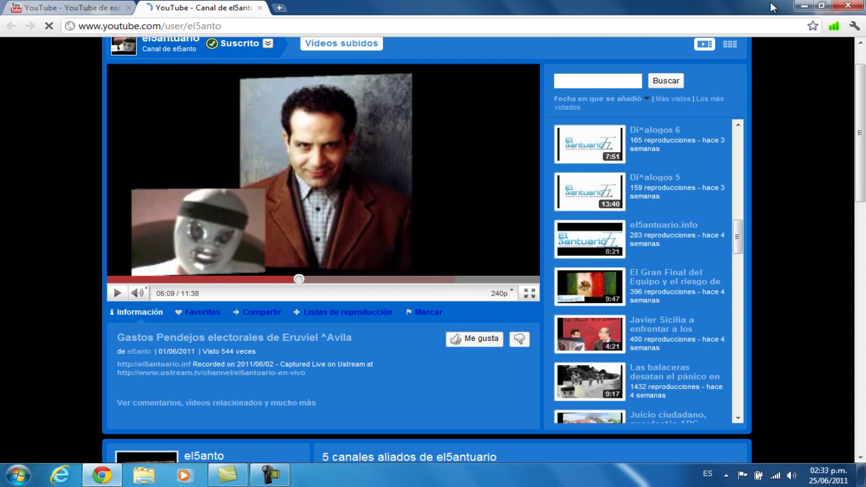
- Minimize Chrome to the desktop and restore the YouTube window
click(803, 5)
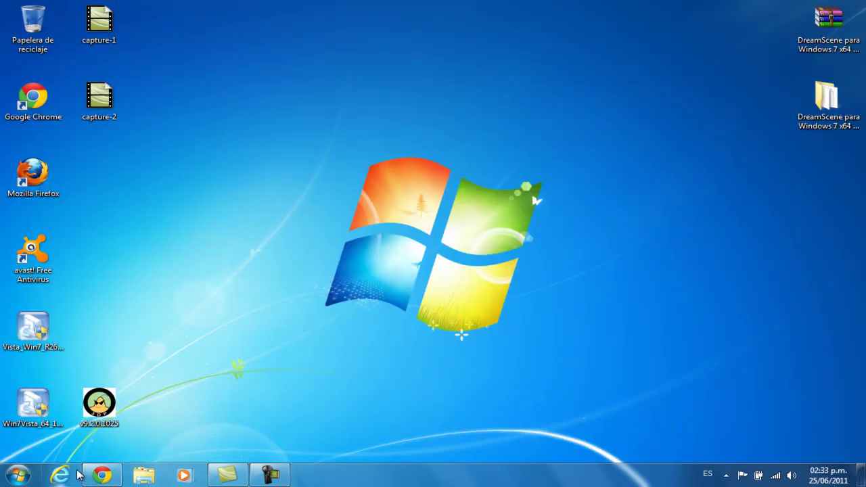
click(108, 477)
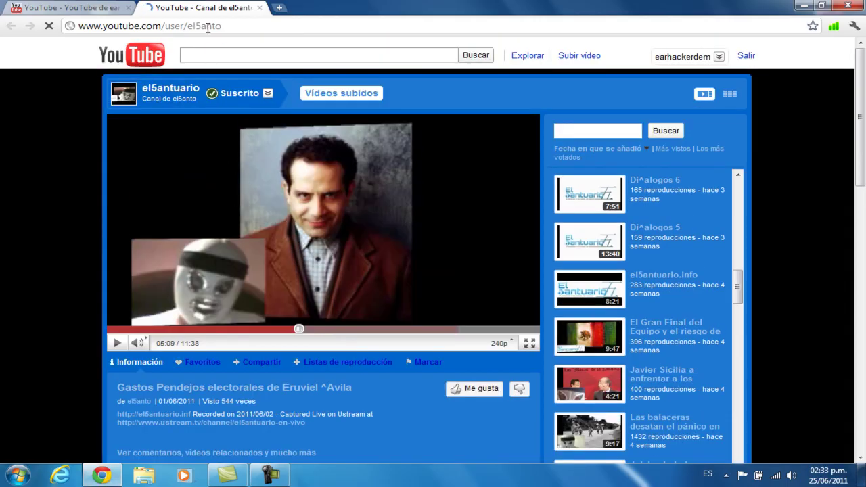
click(207, 26)
click(270, 475)
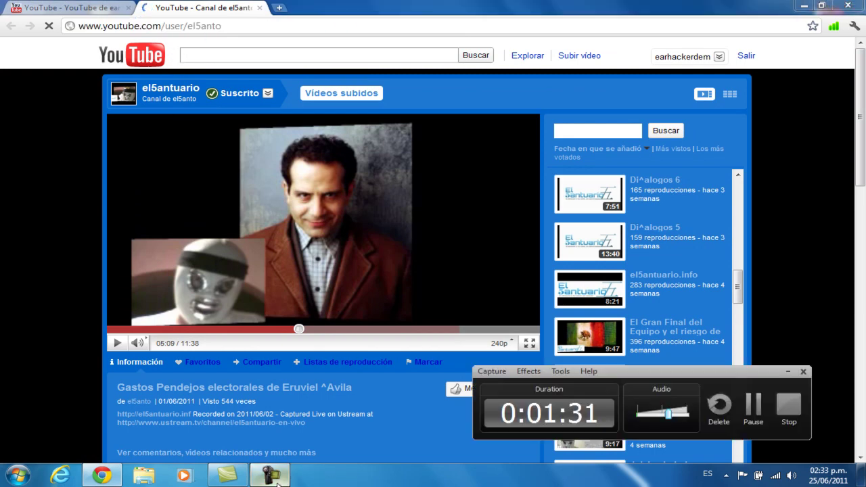